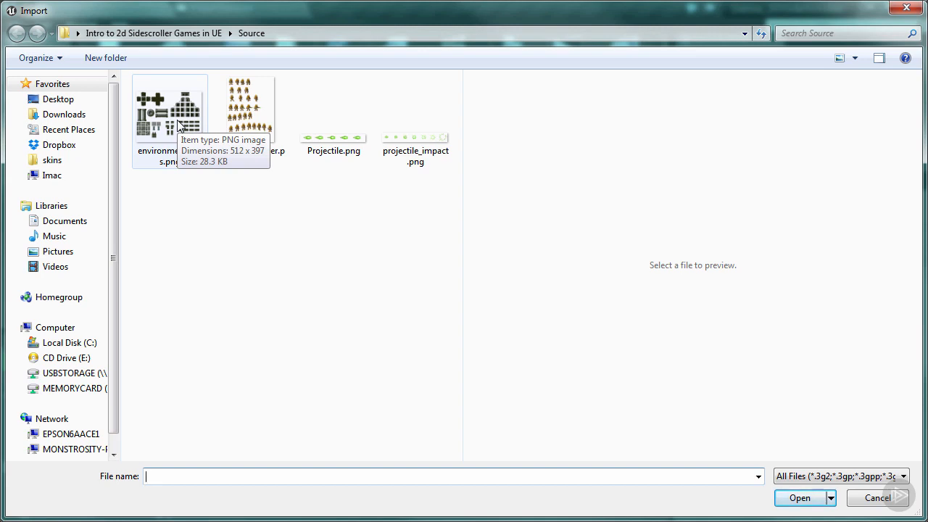
Import environment_tiles.png into the Source folder and apply the Paper2D texture settings to it
{"action": "left_click", "coordinate": [178, 125]}
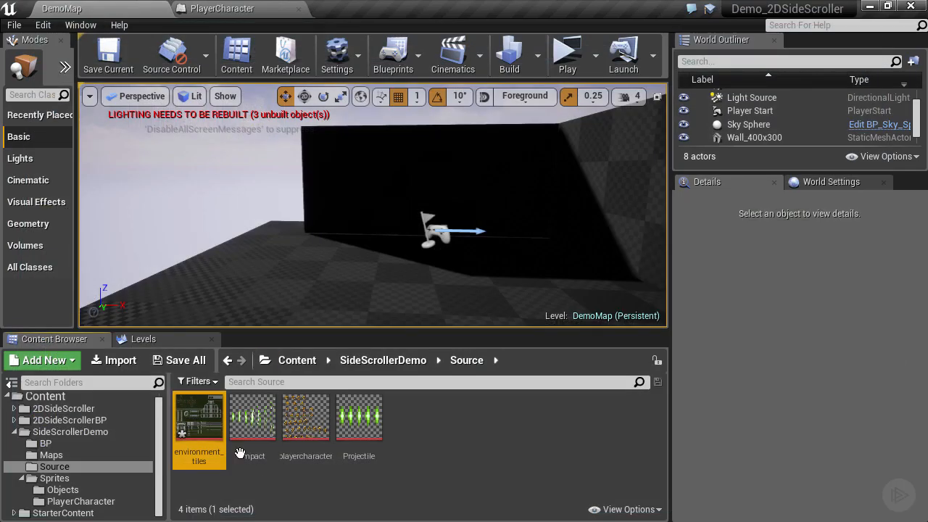
{"action": "mouse_move", "coordinate": [208, 418]}
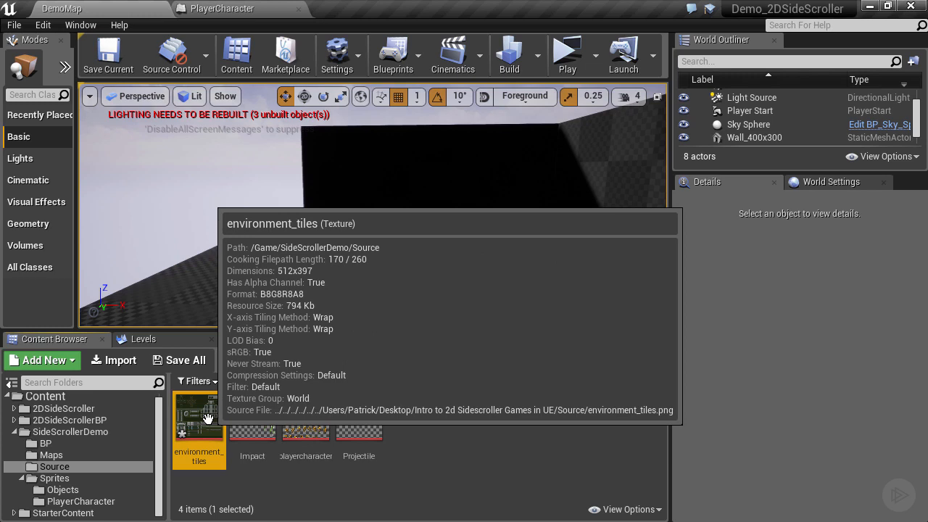
{"action": "right_click", "coordinate": [208, 418]}
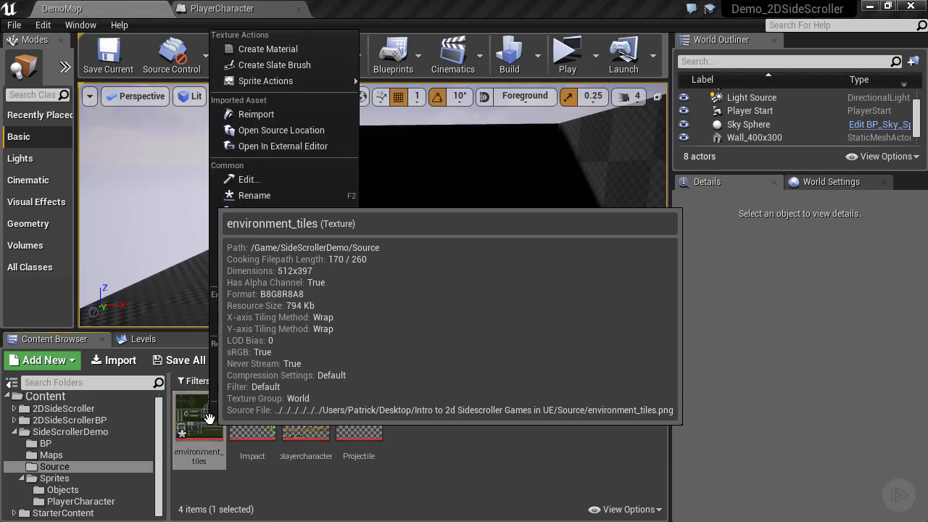
{"action": "mouse_move", "coordinate": [310, 82]}
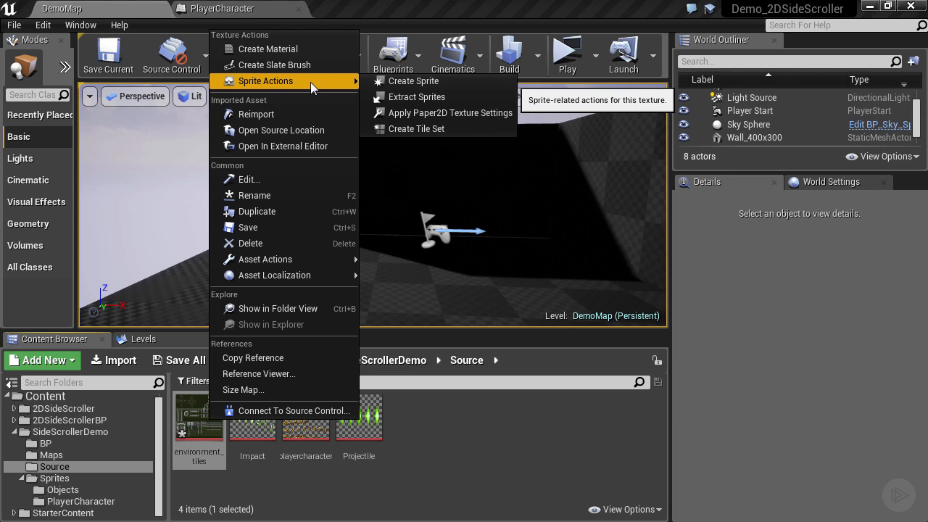
{"action": "left_click", "coordinate": [433, 111]}
Open the environment_tiles texture to check its settings, save it and close its editor
{"action": "mouse_move", "coordinate": [208, 421]}
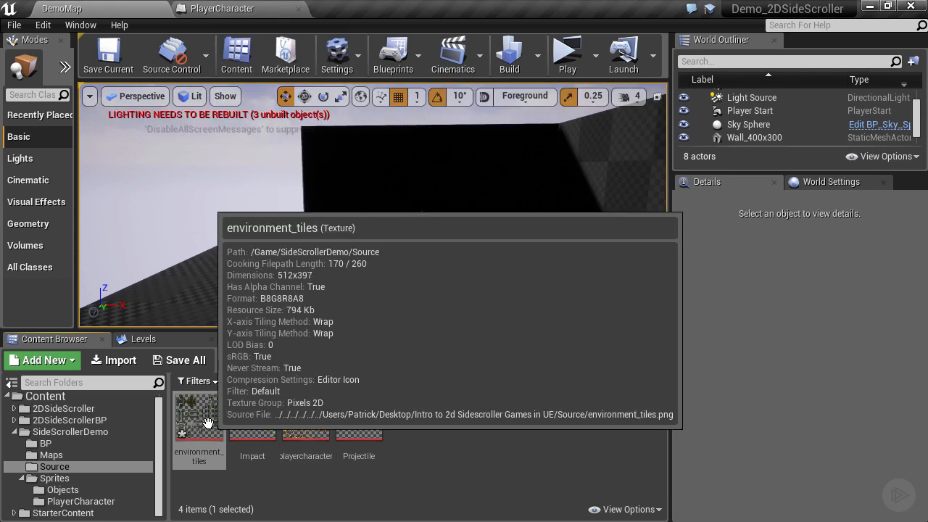
{"action": "double_click", "coordinate": [208, 421]}
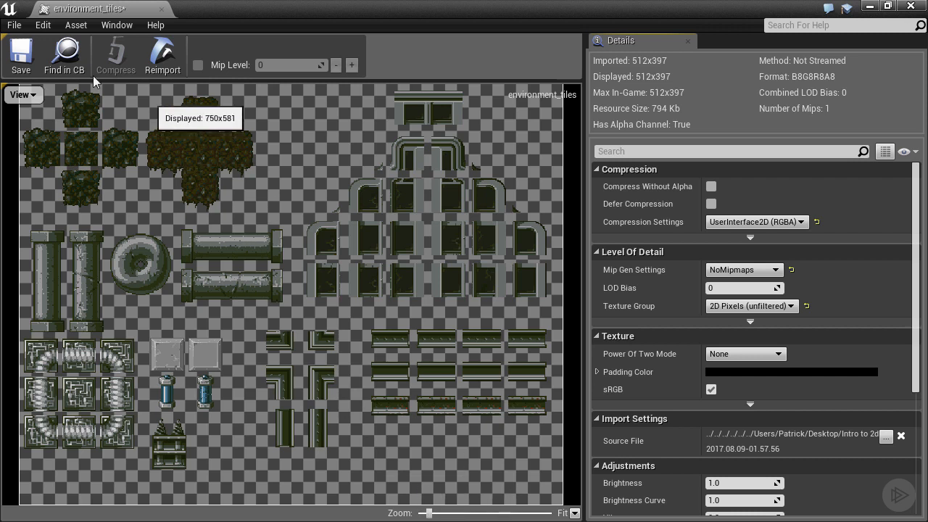
{"action": "left_click", "coordinate": [33, 64]}
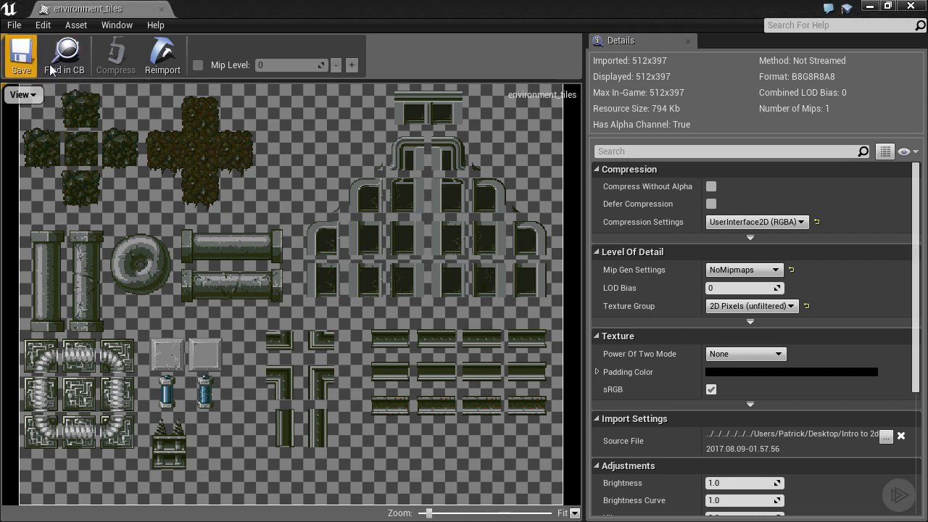
{"action": "left_click", "coordinate": [162, 8]}
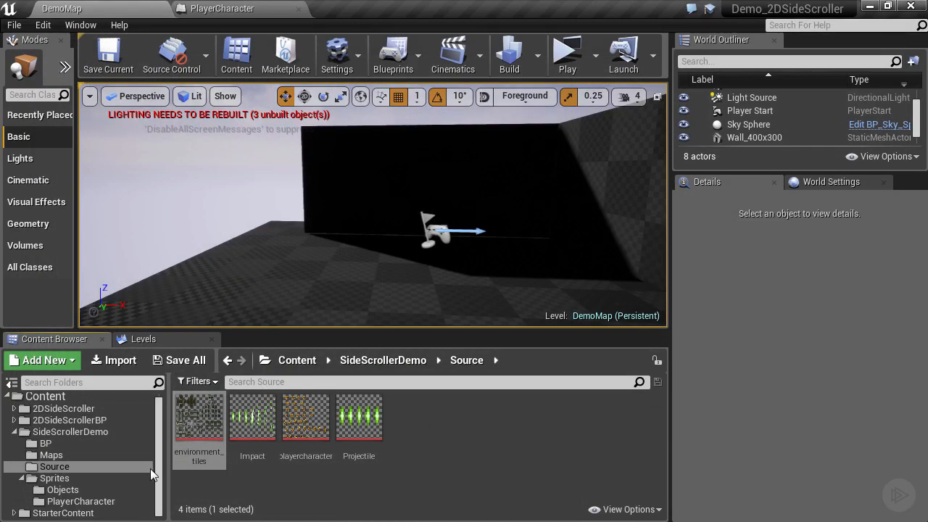
{"action": "right_click", "coordinate": [208, 415]}
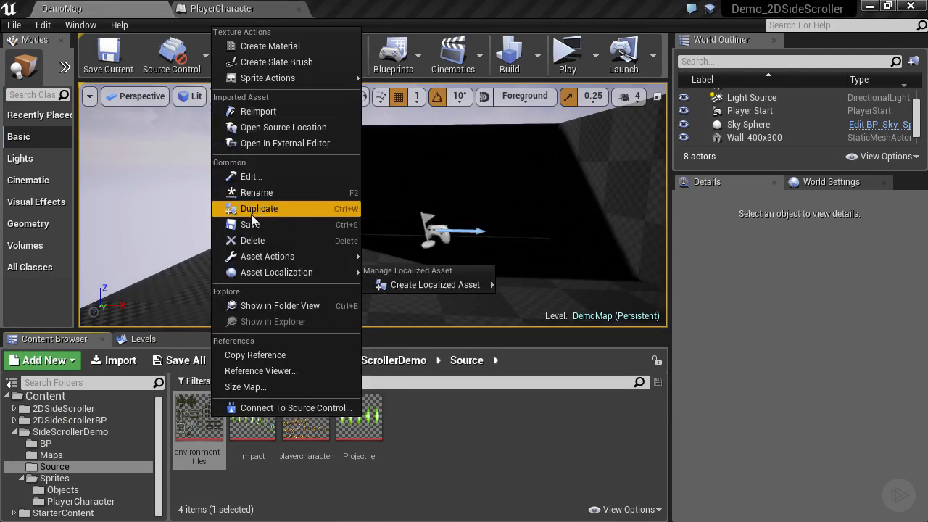
{"action": "mouse_move", "coordinate": [269, 76]}
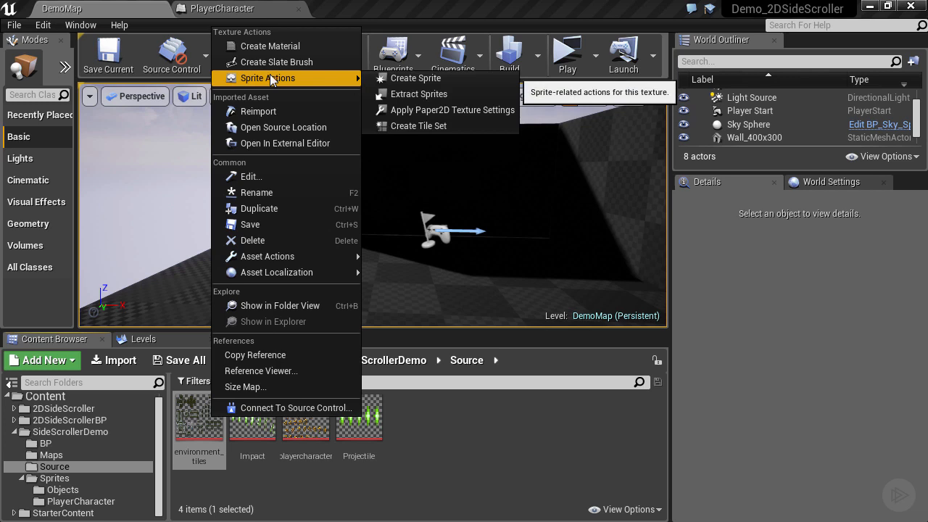
{"action": "left_click", "coordinate": [424, 93]}
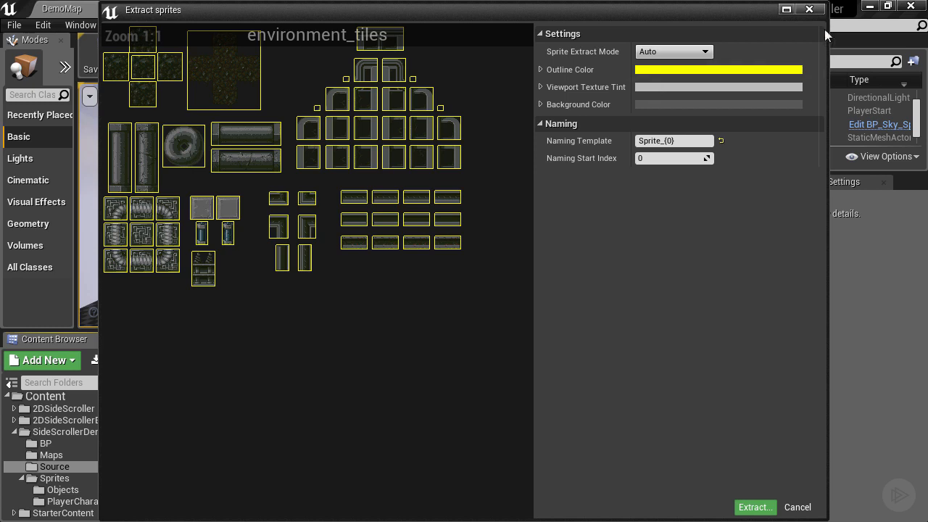
{"action": "left_click", "coordinate": [809, 10]}
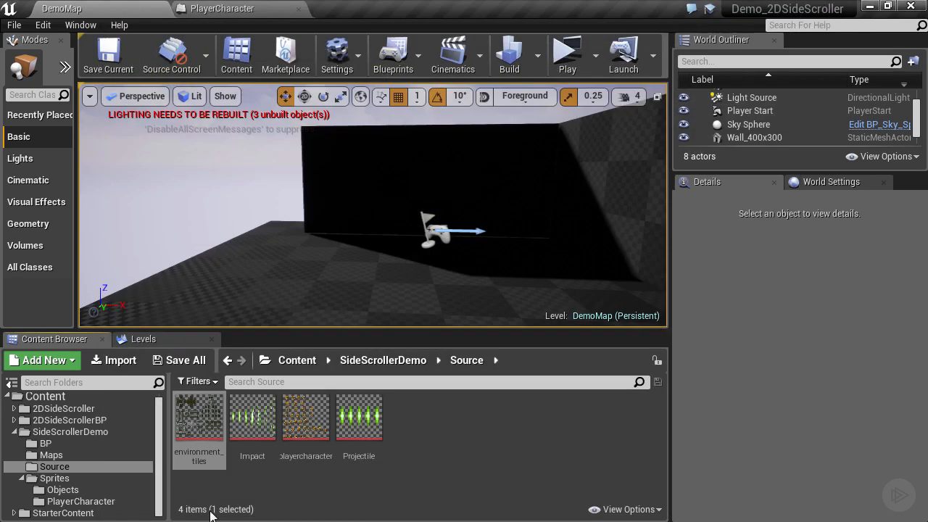
Rename the environment_tiles texture as Env_Tile and view it briefly in the texture editor
{"action": "mouse_move", "coordinate": [198, 455]}
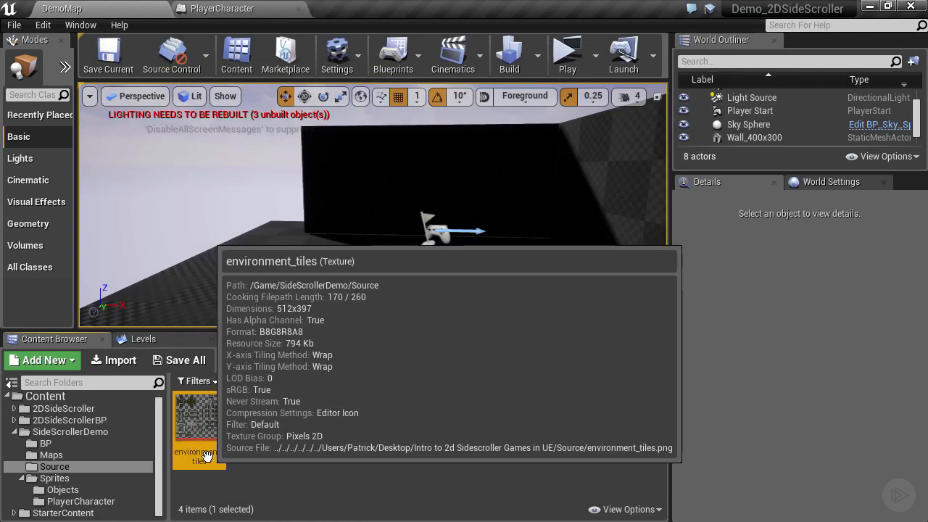
{"action": "left_click", "coordinate": [217, 455]}
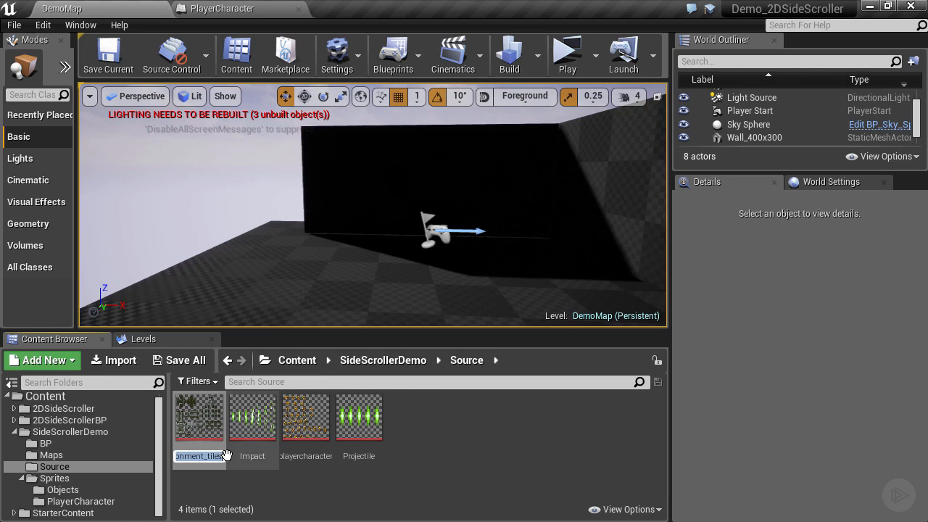
{"action": "type", "text": "Env_Tile"}
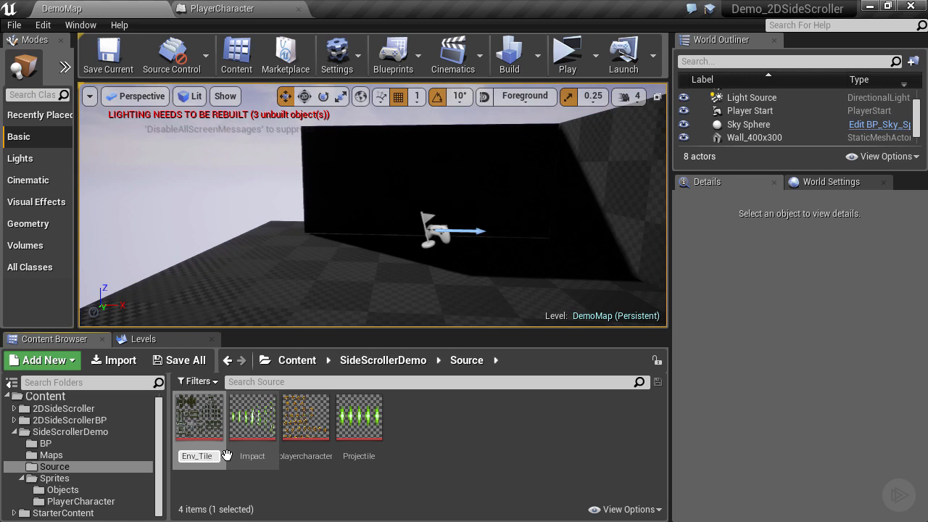
{"action": "key", "text": "Return"}
{"action": "double_click", "coordinate": [208, 424]}
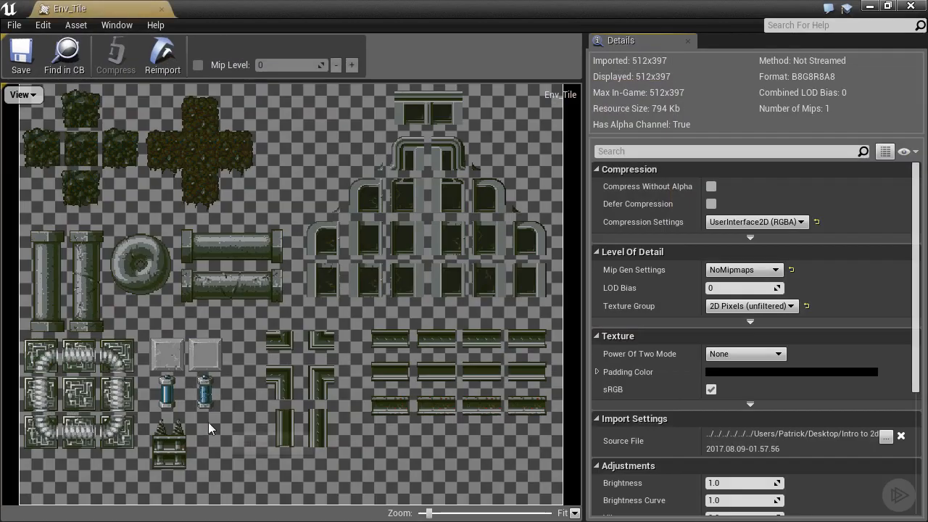
{"action": "left_click", "coordinate": [909, 6]}
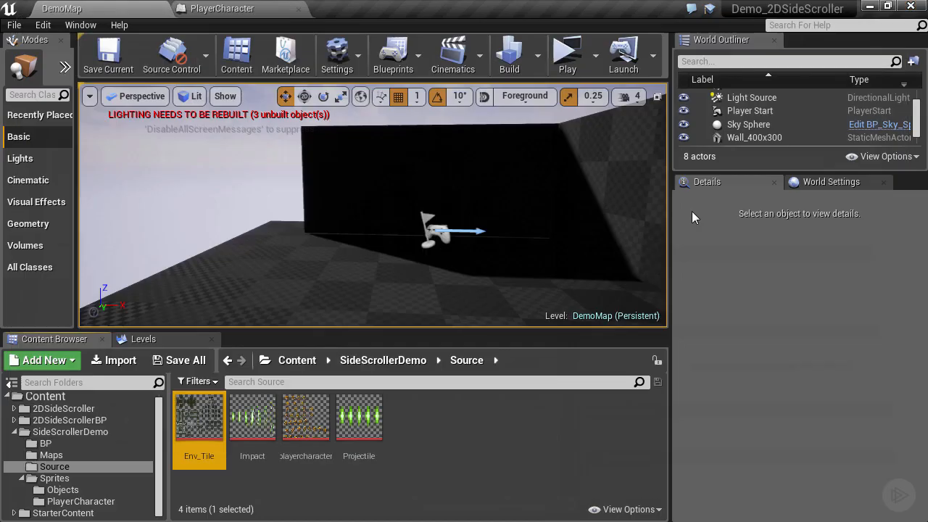
Extract sprites from the Env_Tile texture in Auto mode with the naming template shortened to _{0}
{"action": "right_click", "coordinate": [198, 424]}
{"action": "mouse_move", "coordinate": [276, 87]}
{"action": "left_click", "coordinate": [393, 104]}
{"action": "left_click", "coordinate": [663, 141]}
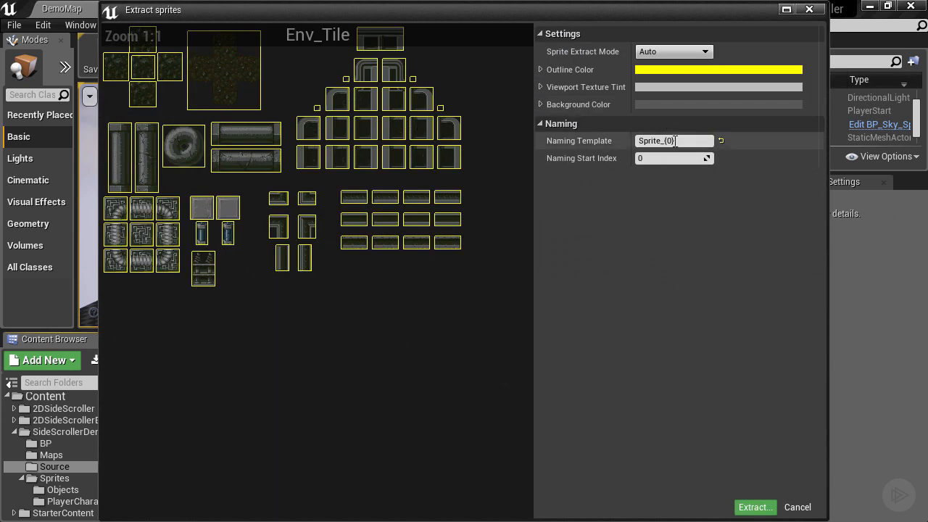
{"action": "left_click_drag", "start_coordinate": [662, 140], "coordinate": [638, 140]}
{"action": "key", "text": "BackSpace"}
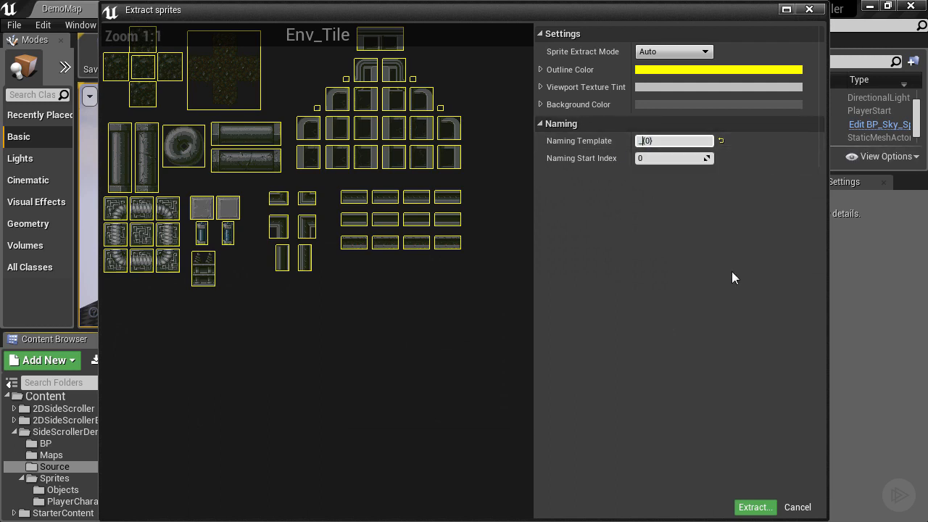
{"action": "left_click", "coordinate": [754, 507]}
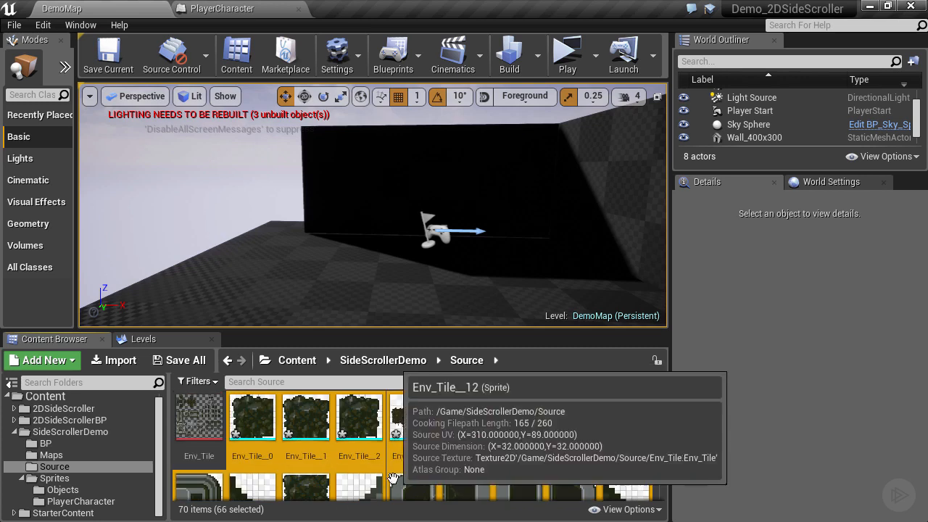
Create a folder called Environment inside the Sprites folder
{"action": "left_click", "coordinate": [58, 478]}
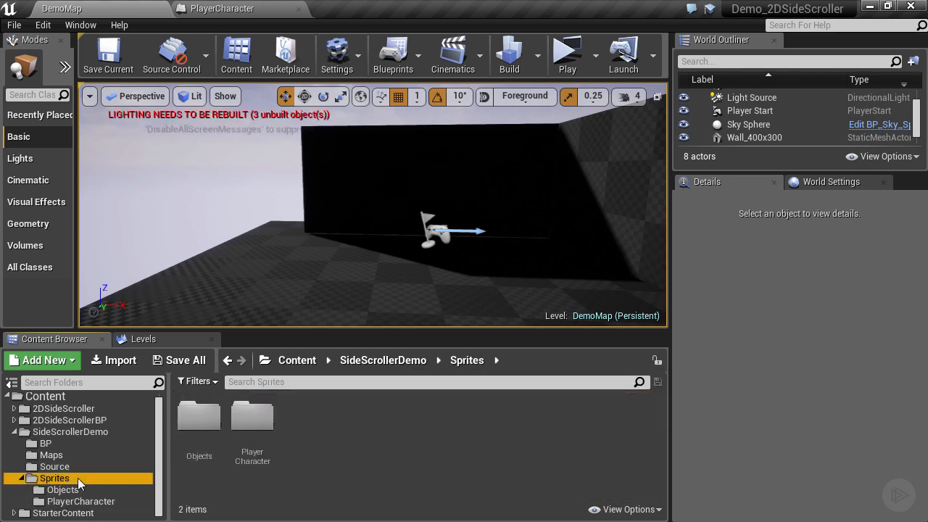
{"action": "right_click", "coordinate": [77, 477]}
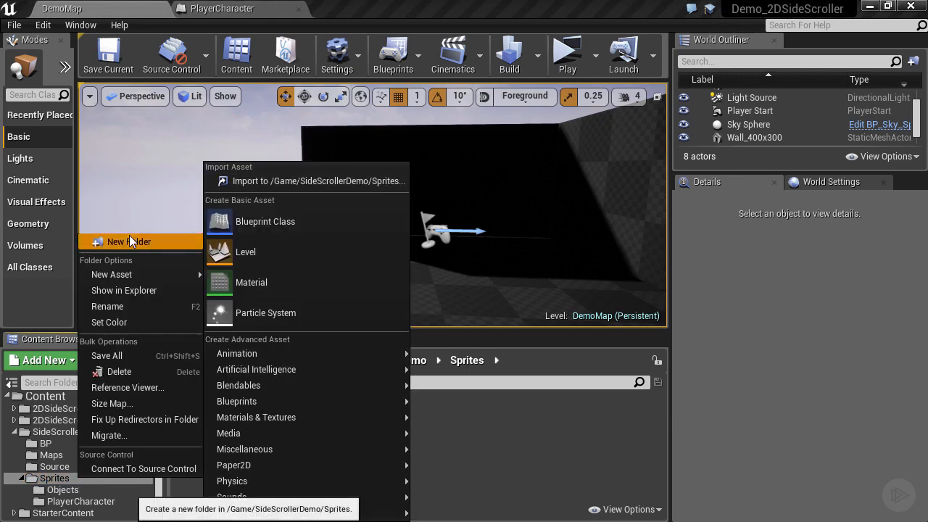
{"action": "left_click", "coordinate": [129, 235]}
{"action": "type", "text": "Env"}
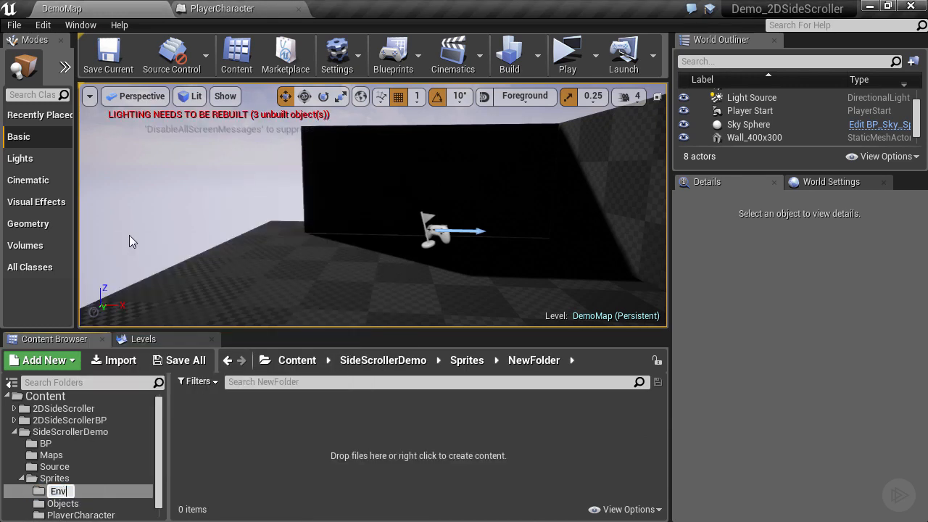
{"action": "type", "text": "ironment"}
{"action": "key", "text": "Return"}
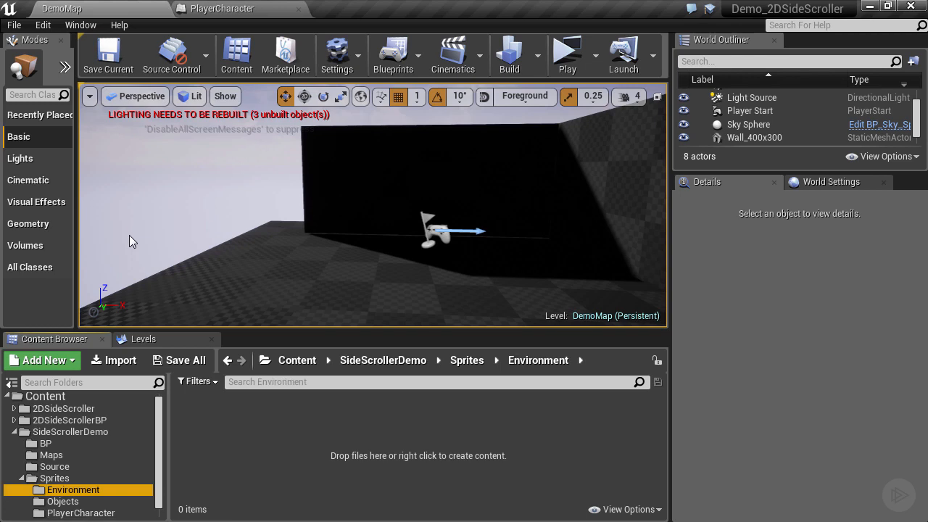
Move the extracted sprites Env_Tile__0 through Env_Tile__65 from the Source folder into Sprites/Environment
{"action": "left_click", "coordinate": [54, 466]}
{"action": "left_click", "coordinate": [265, 435]}
{"action": "scroll", "coordinate": [274, 424], "scroll_direction": "down", "scroll_amount": 1}
{"action": "scroll", "coordinate": [273, 424], "scroll_direction": "down", "scroll_amount": 12}
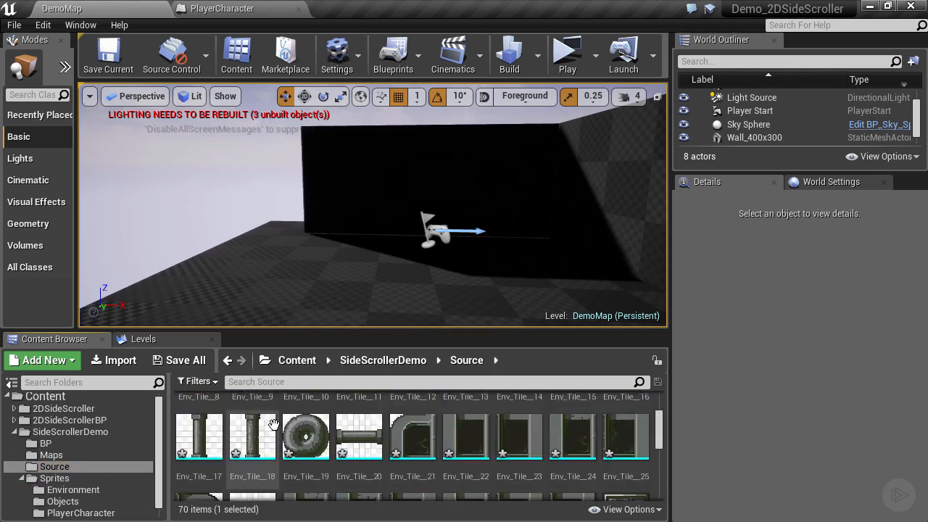
{"action": "scroll", "coordinate": [273, 424], "scroll_direction": "down", "scroll_amount": 1}
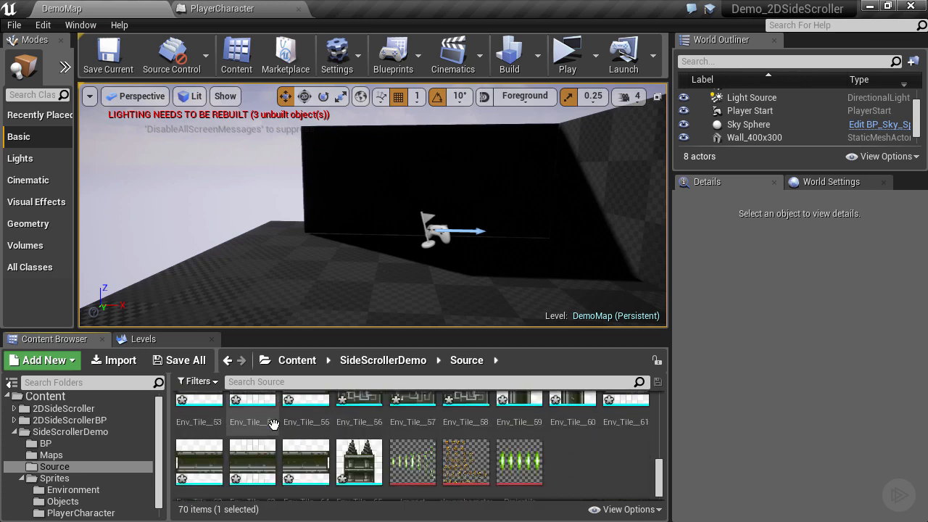
{"action": "left_click", "coordinate": [362, 457], "text": "shift"}
{"action": "left_click_drag", "start_coordinate": [305, 449], "coordinate": [98, 487]}
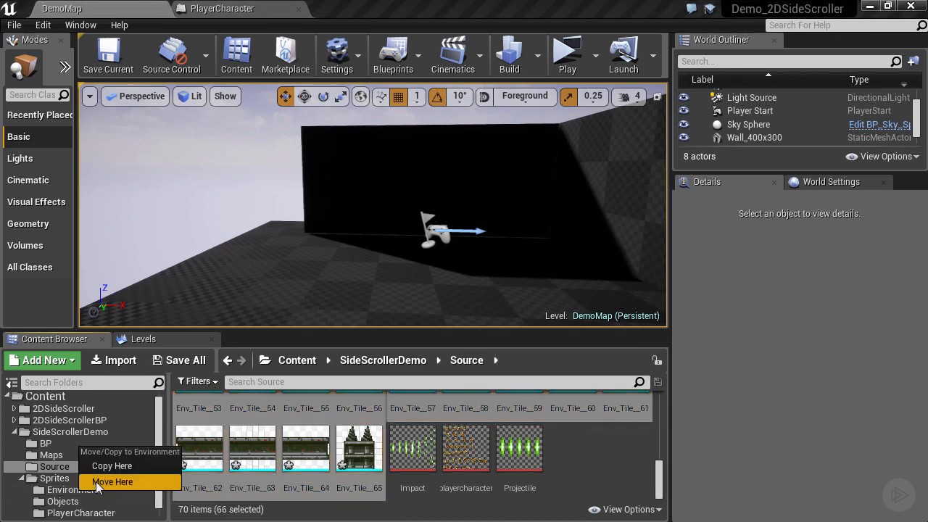
{"action": "left_click", "coordinate": [98, 484]}
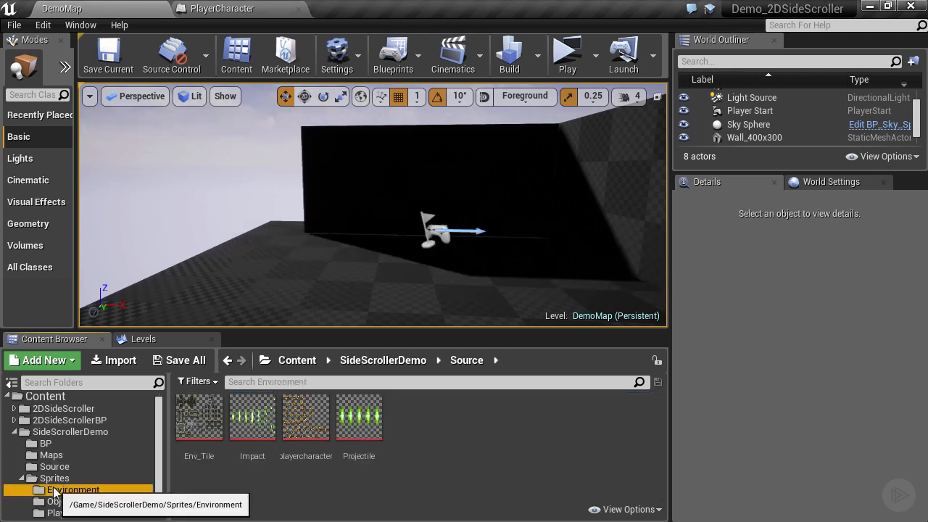
Browse the sprites in the Environment folder and examine the Env_Tile__5 sprite's pixels-per-unit setting in its editor
{"action": "left_click", "coordinate": [69, 489]}
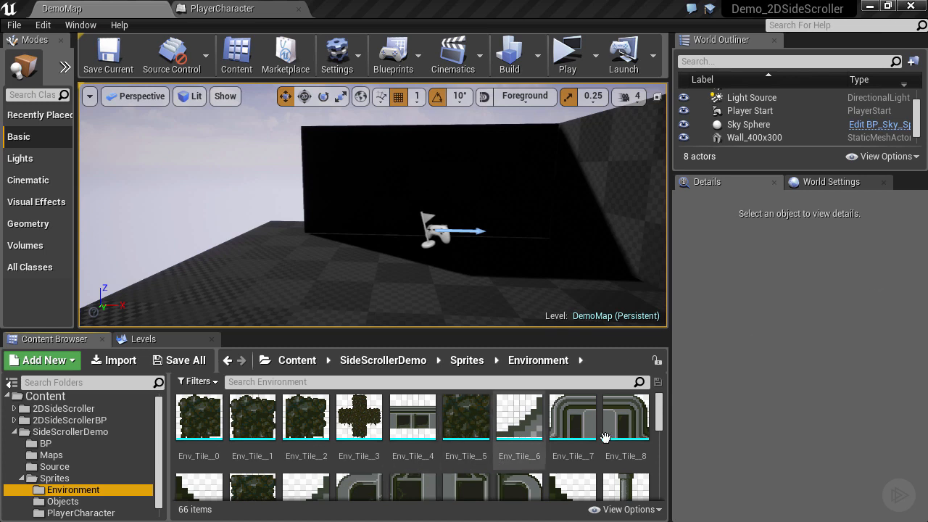
{"action": "scroll", "coordinate": [652, 433], "scroll_direction": "down", "scroll_amount": 1}
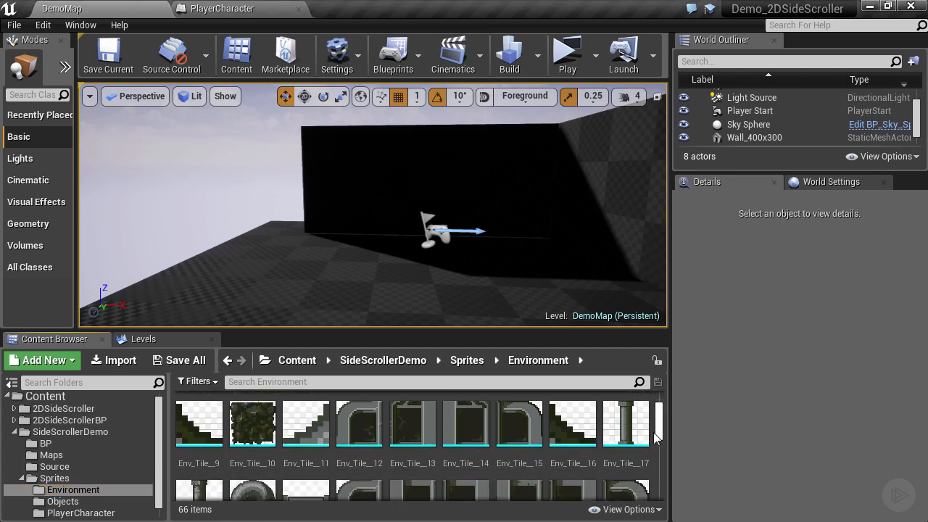
{"action": "scroll", "coordinate": [649, 421], "scroll_direction": "up", "scroll_amount": 1}
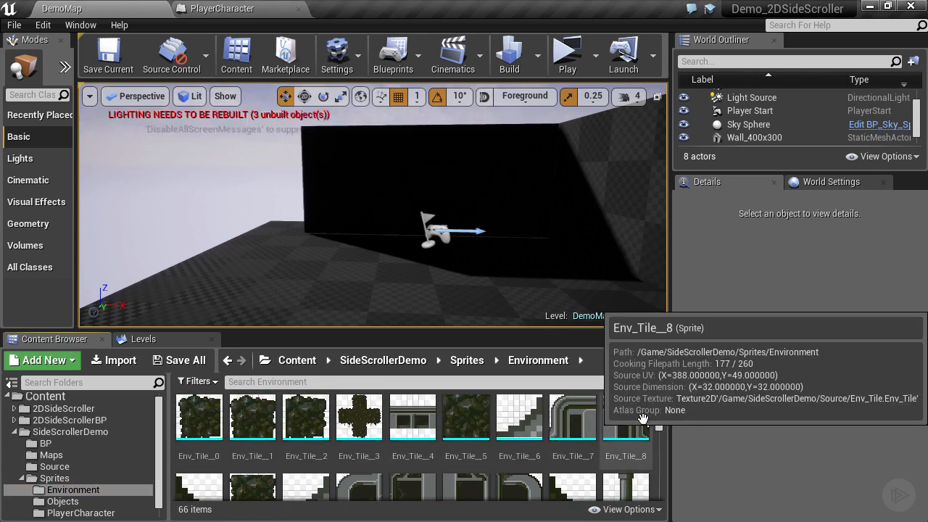
{"action": "double_click", "coordinate": [484, 417]}
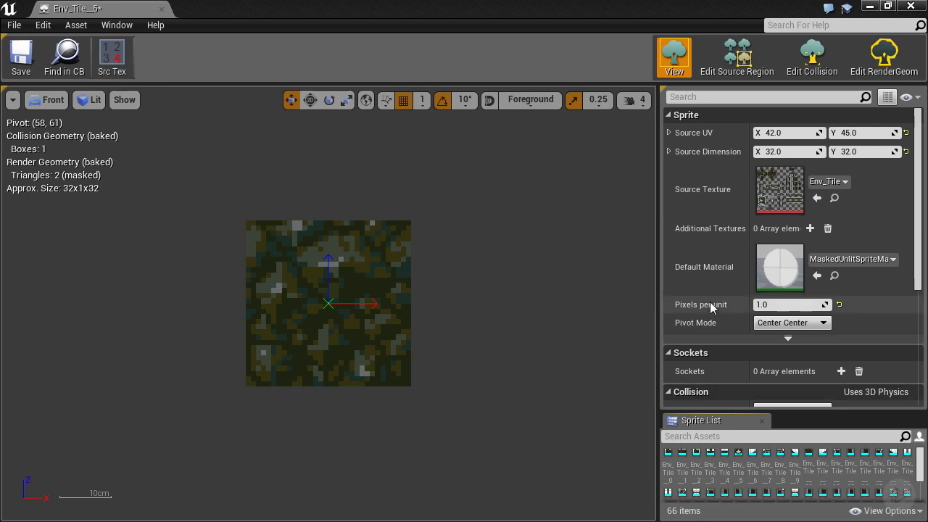
{"action": "mouse_move", "coordinate": [710, 305]}
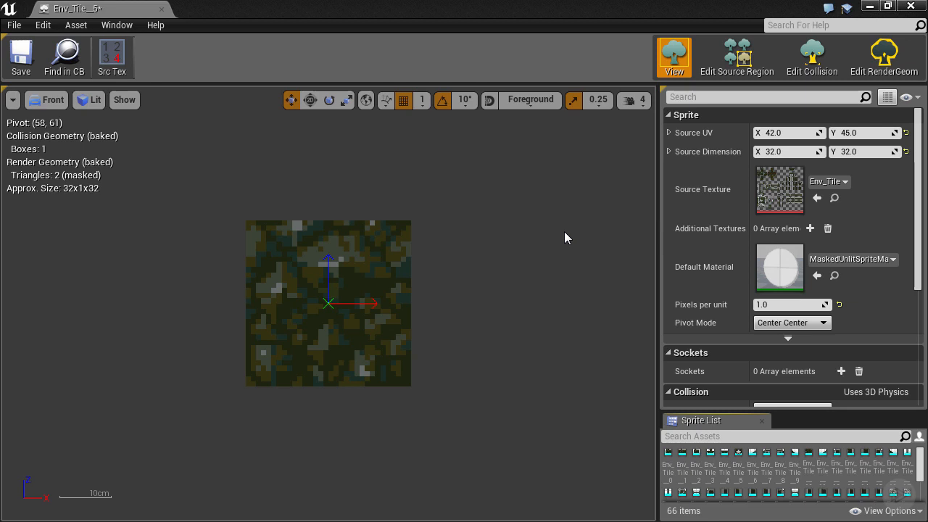
{"action": "left_click", "coordinate": [162, 8]}
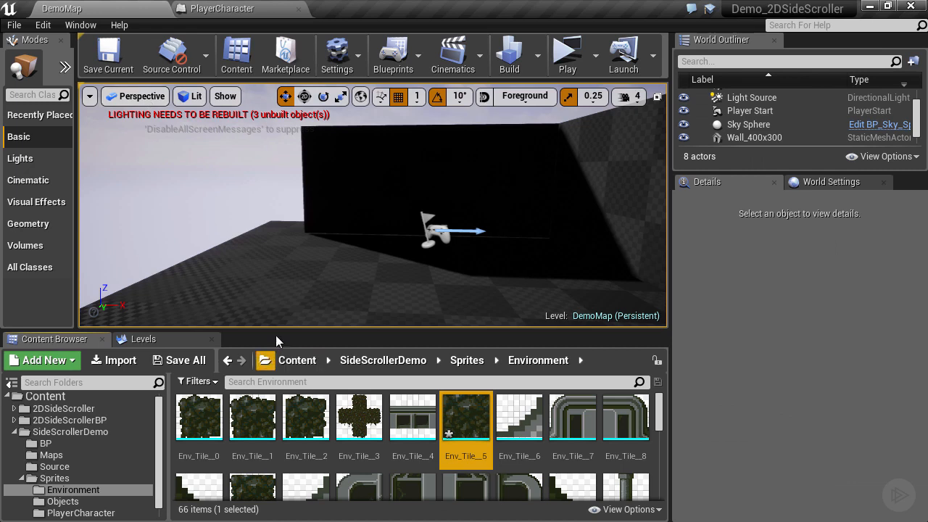
Switch the viewport to the Front view and place the Env_Tile__5 sprite beside the floor at about X 533, Z 169 cm
{"action": "left_click", "coordinate": [154, 98]}
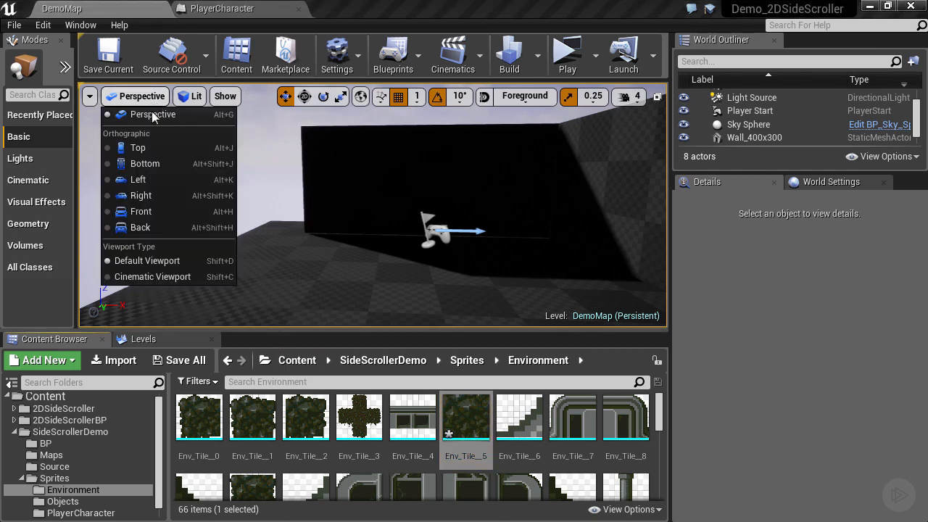
{"action": "left_click", "coordinate": [148, 210]}
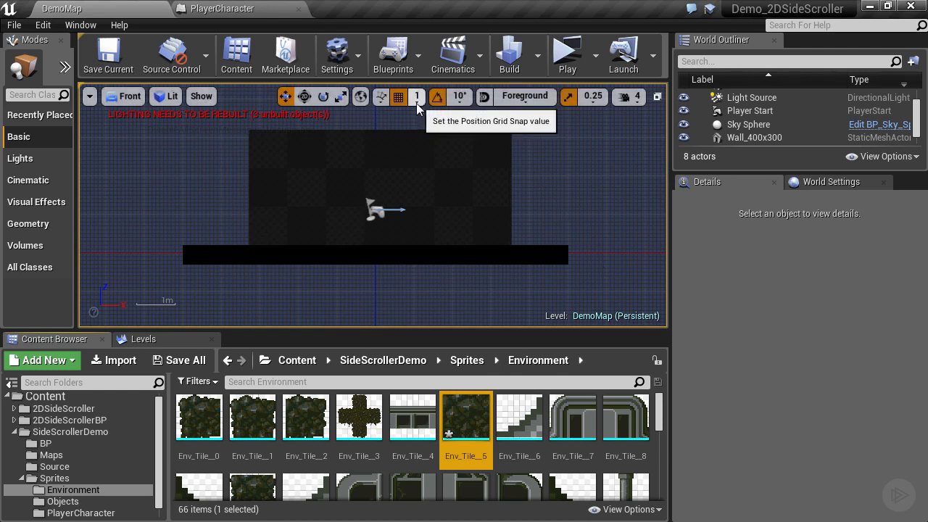
{"action": "right_click_drag", "start_coordinate": [611, 238], "coordinate": [450, 276]}
{"action": "left_click_drag", "start_coordinate": [458, 418], "coordinate": [419, 224]}
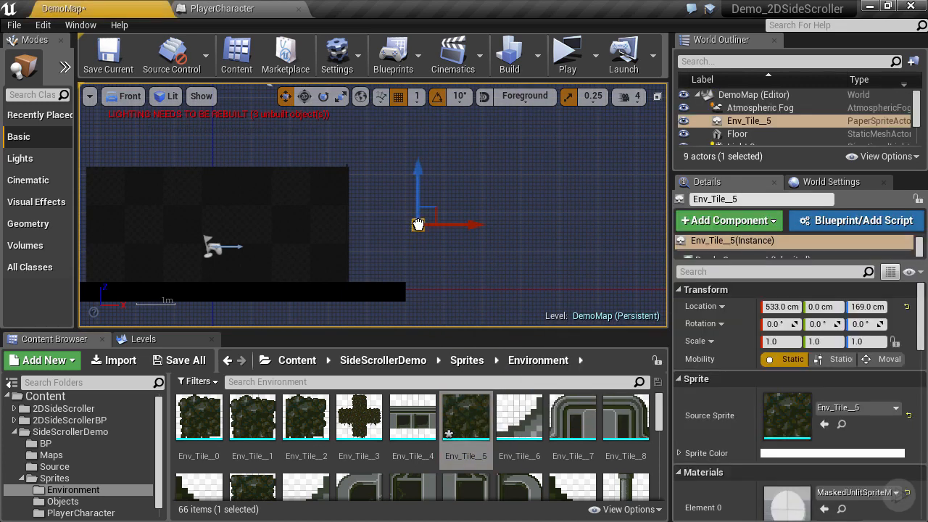
Enlarge the viewport and nudge the placed tile along the 1 cm grid in each direction, ending at X 532 cm
{"action": "scroll", "coordinate": [418, 225], "scroll_direction": "up", "scroll_amount": 10}
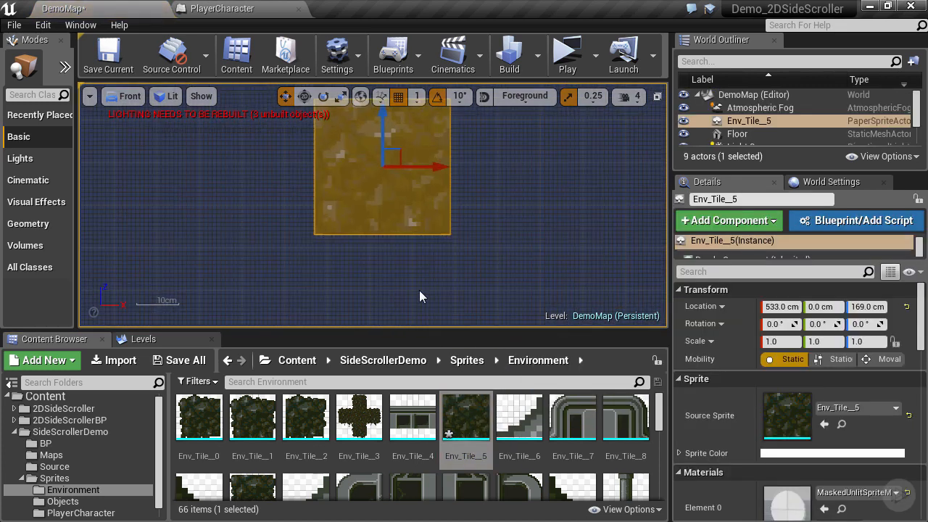
{"action": "left_click_drag", "start_coordinate": [415, 332], "coordinate": [425, 455]}
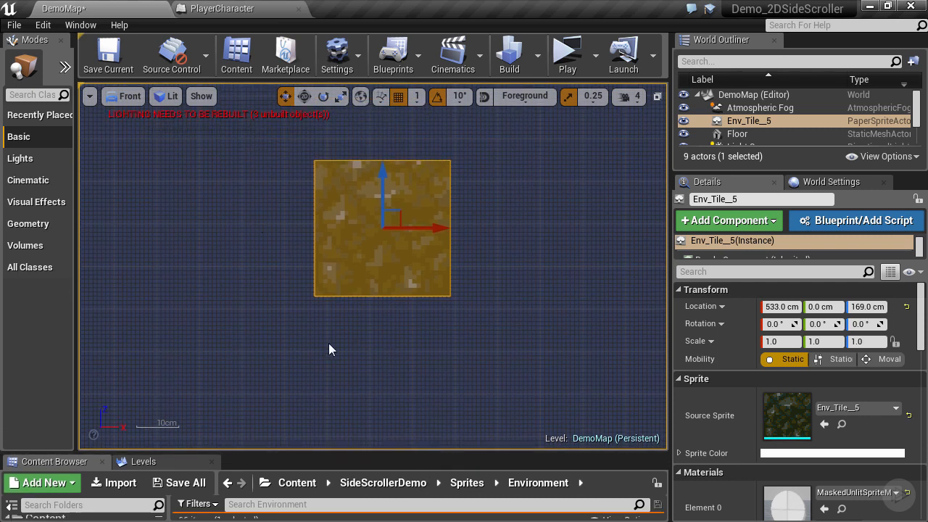
{"action": "scroll", "coordinate": [387, 375], "scroll_direction": "up", "scroll_amount": 5}
{"action": "scroll", "coordinate": [360, 280], "scroll_direction": "up", "scroll_amount": 2}
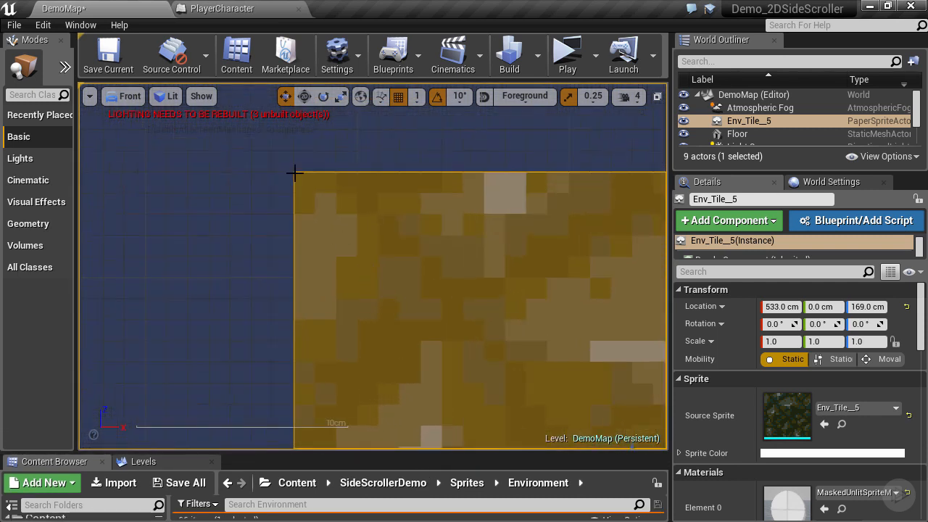
{"action": "scroll", "coordinate": [252, 207], "scroll_direction": "down", "scroll_amount": 3}
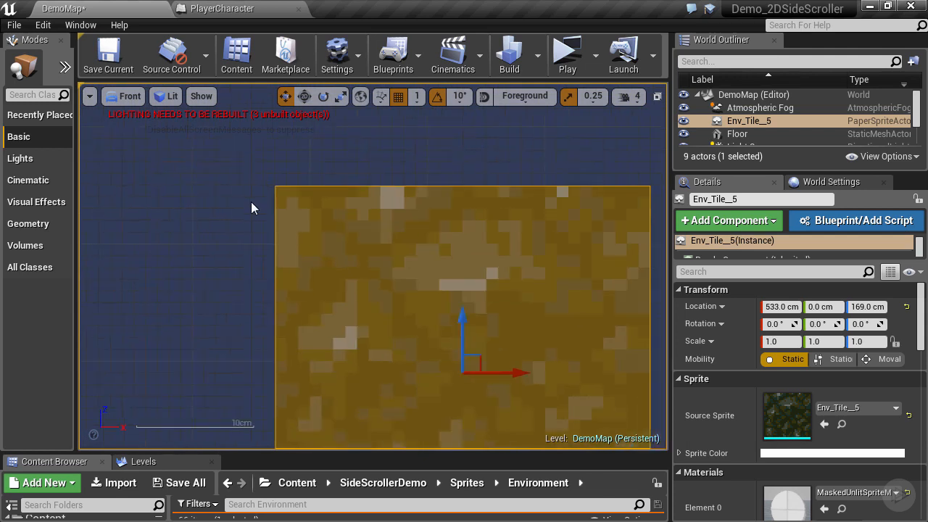
{"action": "scroll", "coordinate": [252, 207], "scroll_direction": "up", "scroll_amount": 3}
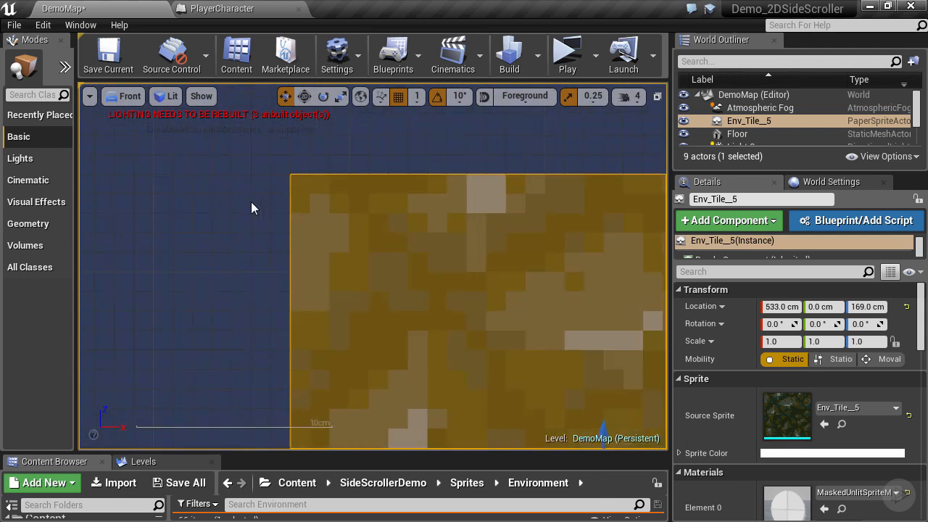
{"action": "key", "text": "Left"}
{"action": "key", "text": "Right"}
{"action": "key", "text": "Up"}
{"action": "key", "text": "Down"}
{"action": "key", "text": "Left"}
Duplicate the tile along X and nudge the copy to X 564 cm, flush against the original's edge
{"action": "scroll", "coordinate": [251, 205], "scroll_direction": "down", "scroll_amount": 5}
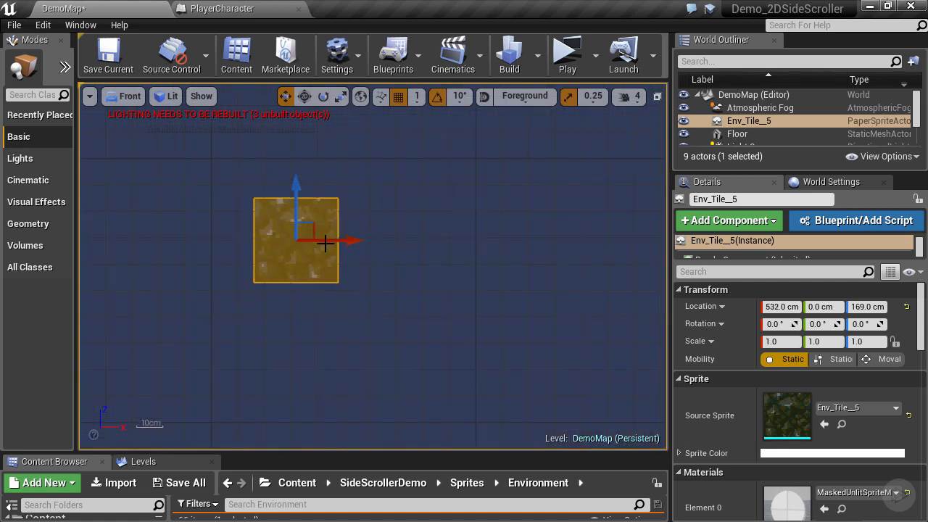
{"action": "left_click_drag", "start_coordinate": [346, 242], "coordinate": [437, 242], "text": "alt"}
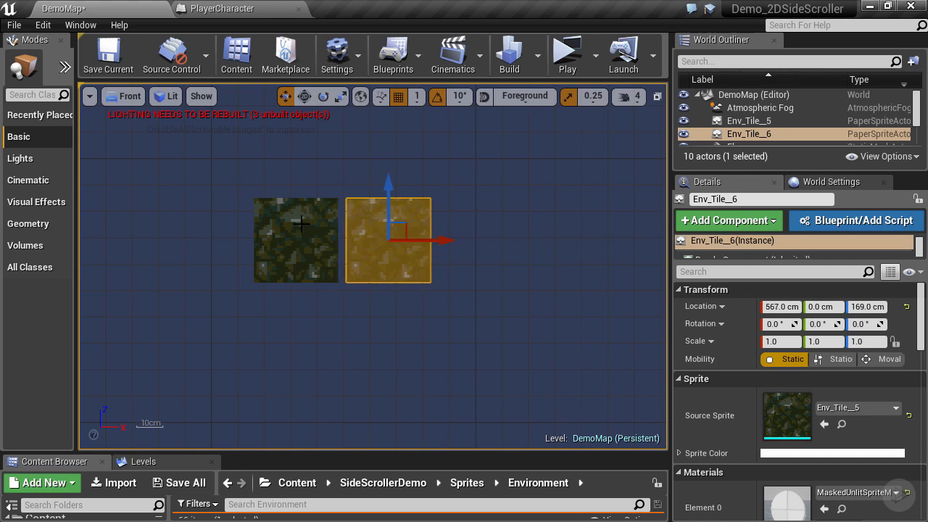
{"action": "scroll", "coordinate": [306, 225], "scroll_direction": "up", "scroll_amount": 3}
{"action": "scroll", "coordinate": [398, 210], "scroll_direction": "up", "scroll_amount": 2}
{"action": "scroll", "coordinate": [398, 211], "scroll_direction": "down", "scroll_amount": 1}
{"action": "key", "text": "Left"}
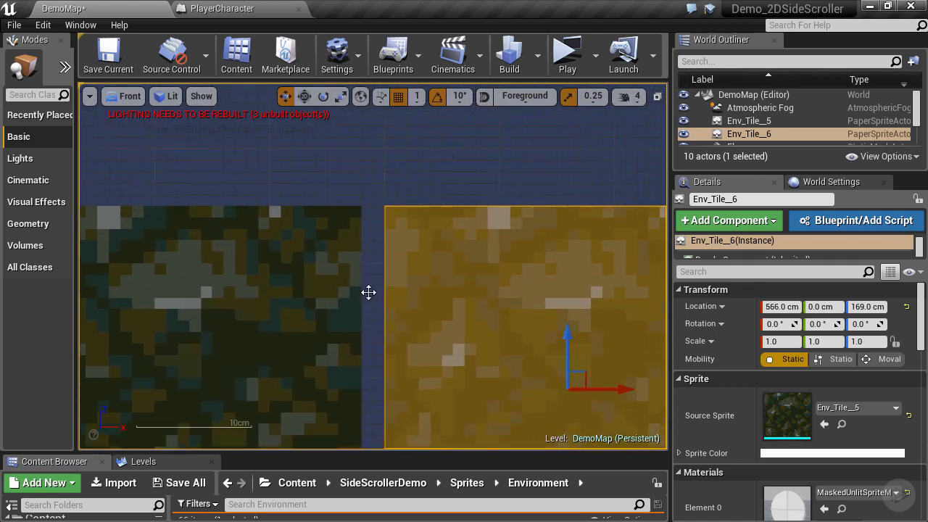
{"action": "key", "text": "Left"}
{"action": "key", "text": "Left"}
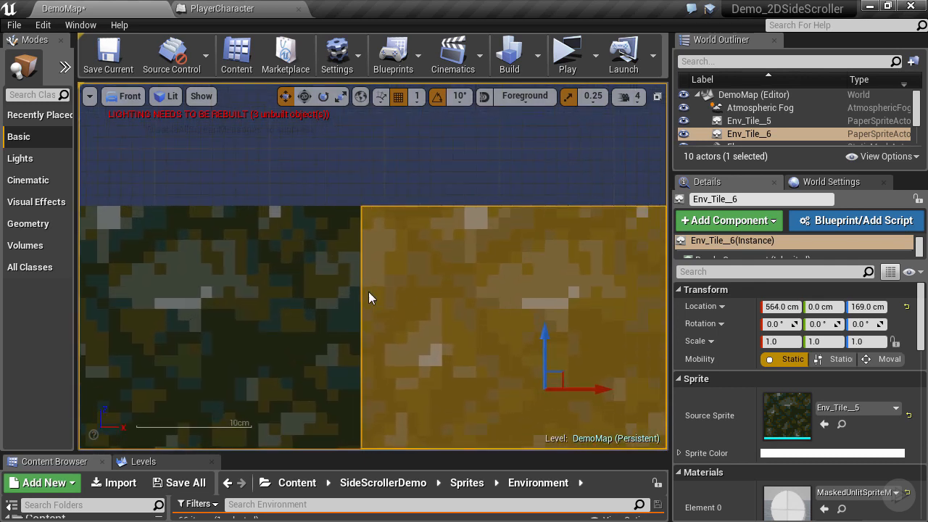
{"action": "left_click", "coordinate": [368, 196]}
{"action": "scroll", "coordinate": [369, 192], "scroll_direction": "down", "scroll_amount": 5}
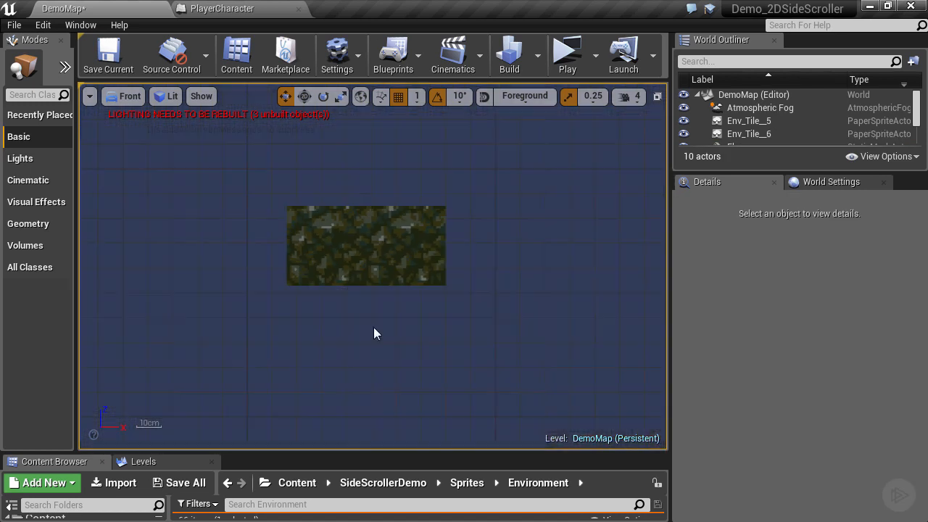
Duplicate both tiles vertically to form a seamless two-by-two block
{"action": "left_click", "coordinate": [394, 257]}
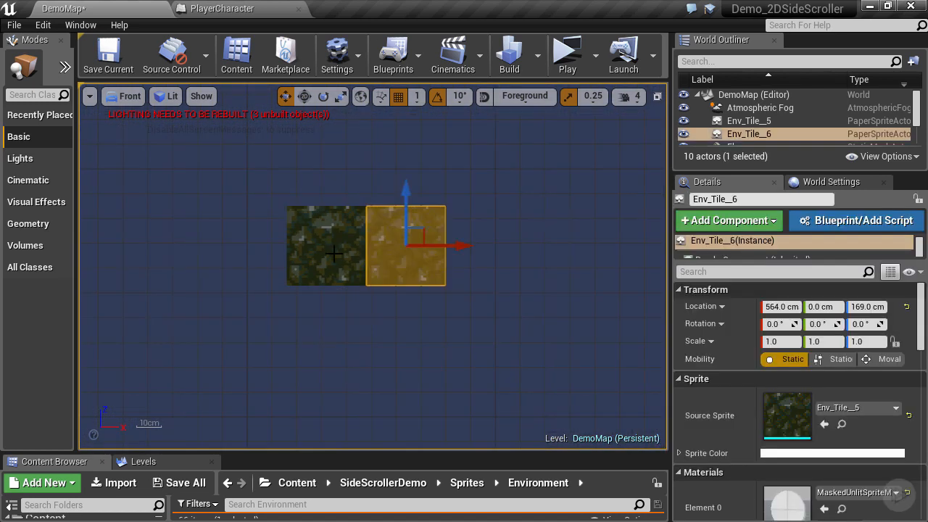
{"action": "left_click", "coordinate": [342, 227], "text": "ctrl"}
{"action": "left_click_drag", "start_coordinate": [327, 199], "coordinate": [312, 217], "text": "alt"}
{"action": "scroll", "coordinate": [292, 236], "scroll_direction": "up", "scroll_amount": 3}
{"action": "left_click", "coordinate": [218, 220]}
{"action": "scroll", "coordinate": [227, 219], "scroll_direction": "down", "scroll_amount": 5}
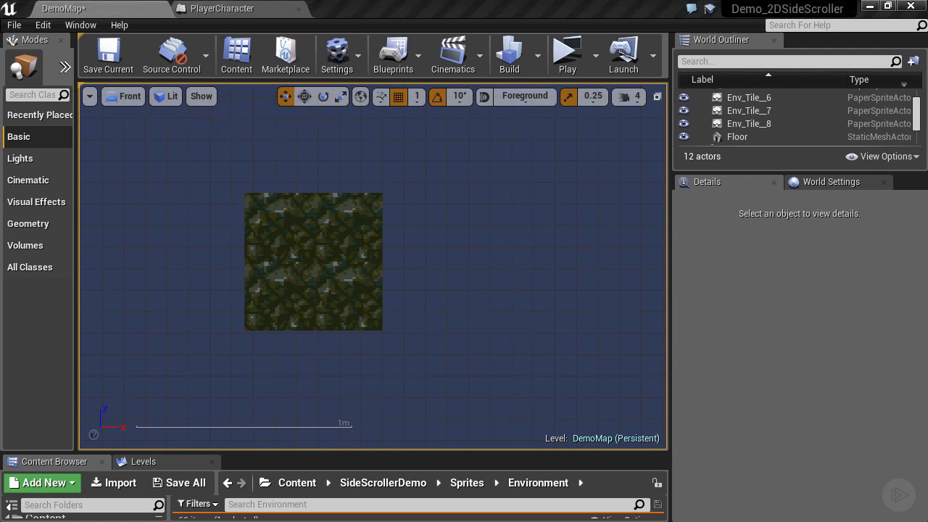
Open the Env_Tile__5 sprite from the Environment folder and widen its Source Dimension X to 101
{"action": "left_click_drag", "start_coordinate": [377, 451], "coordinate": [394, 296]}
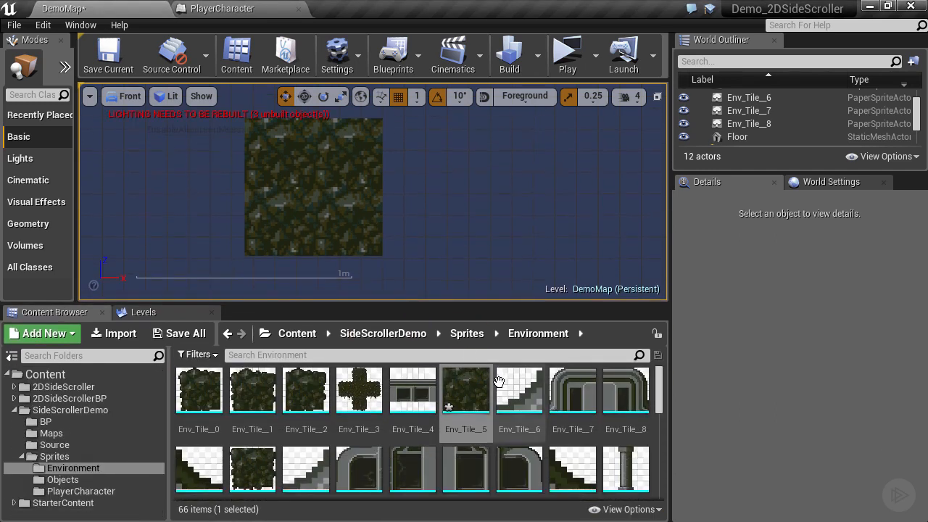
{"action": "double_click", "coordinate": [467, 383]}
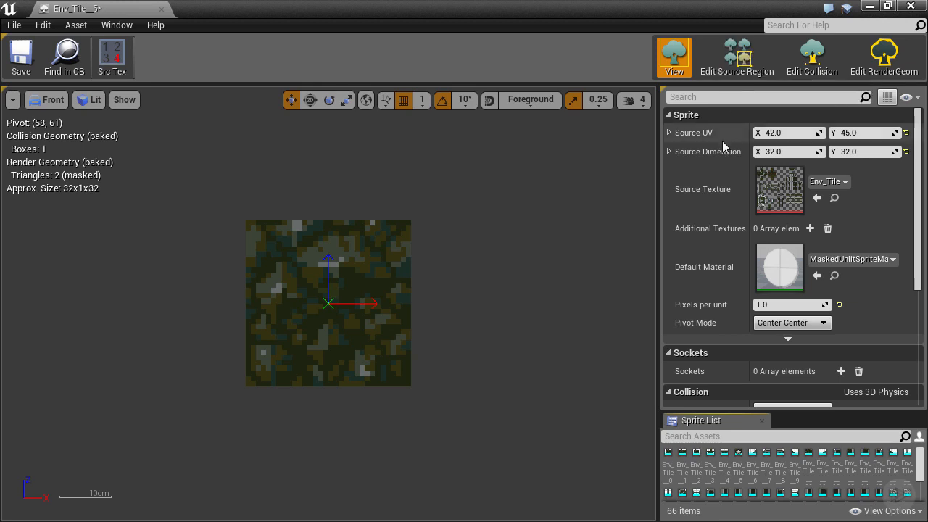
{"action": "left_click", "coordinate": [670, 151]}
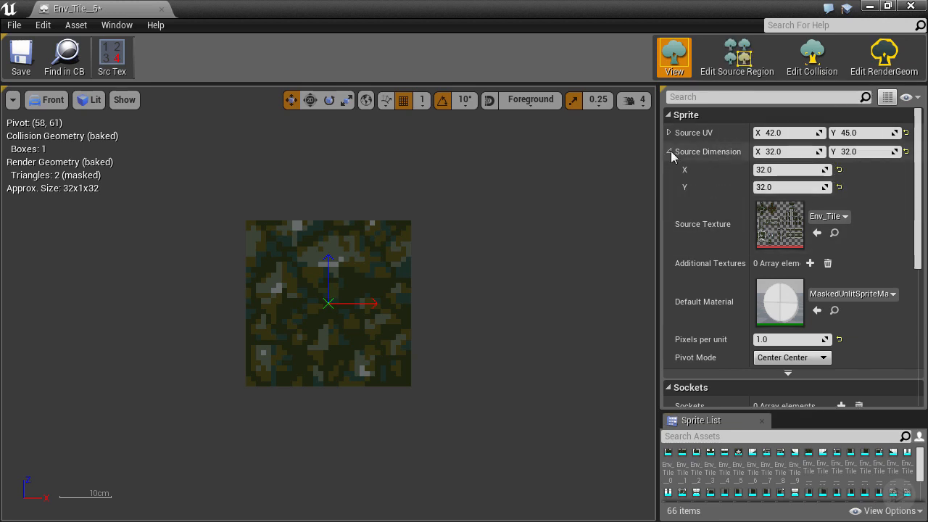
{"action": "mouse_move", "coordinate": [827, 168]}
{"action": "left_mouse_down"}
{"action": "mouse_move", "coordinate": [838, 171]}
{"action": "mouse_move", "coordinate": [827, 168]}
{"action": "left_mouse_up"}
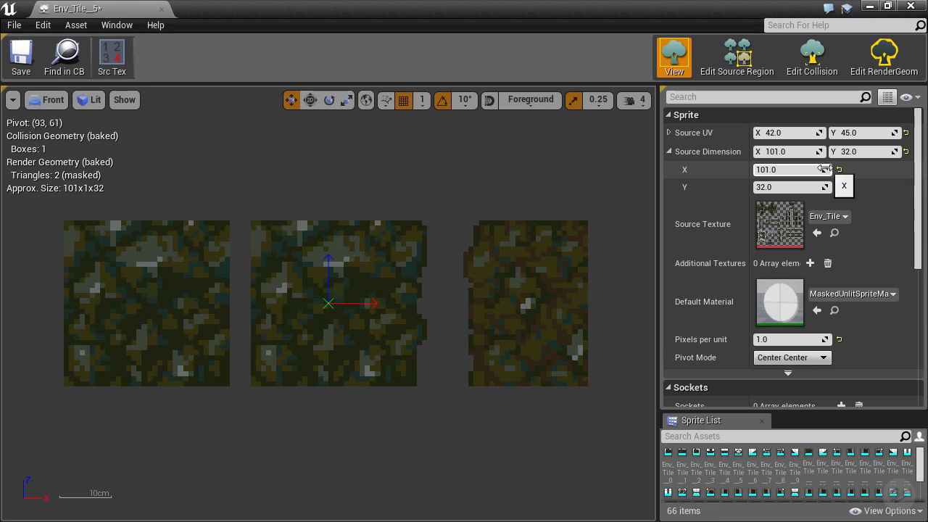
Examine Env_Tile__5's area in Edit Source Region, set Source Dimension X to 32, and close the sprite editor
{"action": "left_click", "coordinate": [730, 59]}
{"action": "scroll", "coordinate": [221, 250], "scroll_direction": "up", "scroll_amount": 3}
{"action": "scroll", "coordinate": [262, 261], "scroll_direction": "up", "scroll_amount": 2}
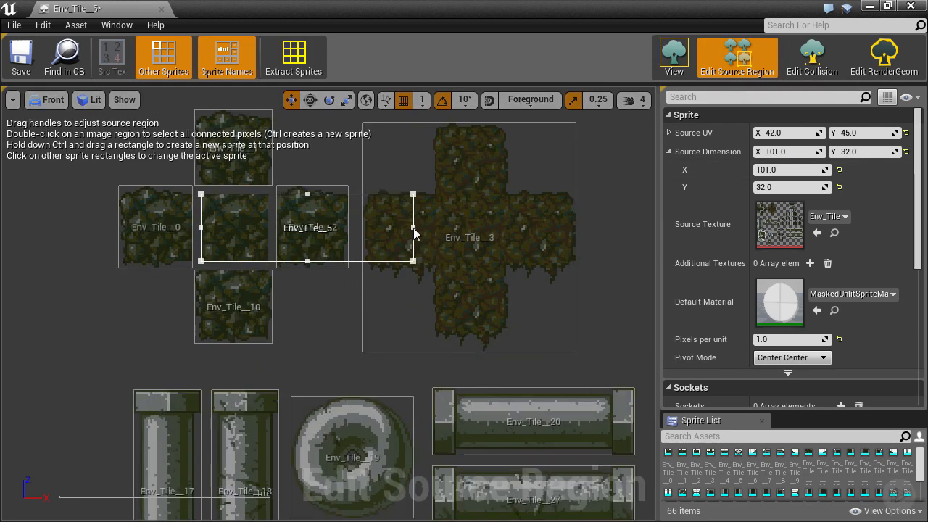
{"action": "left_click", "coordinate": [787, 169]}
{"action": "type", "text": "32"}
{"action": "key", "text": "Return"}
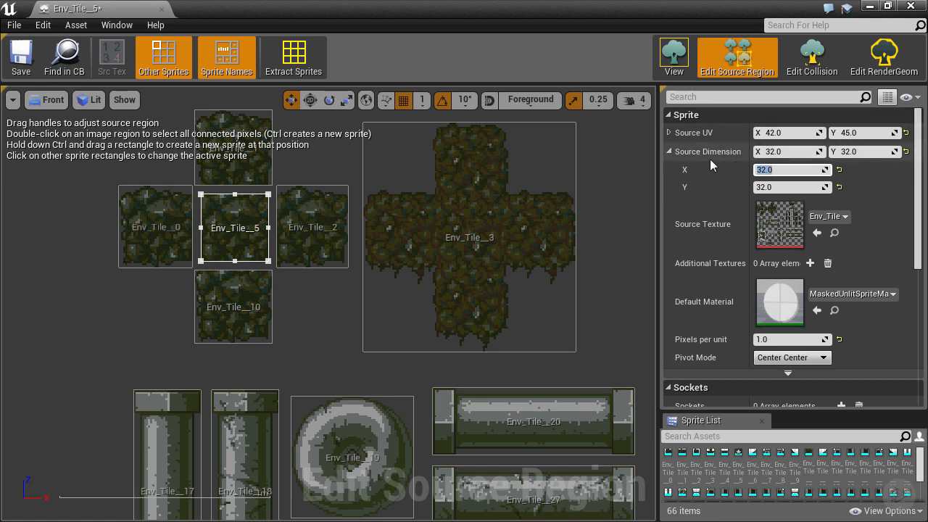
{"action": "left_click", "coordinate": [161, 11]}
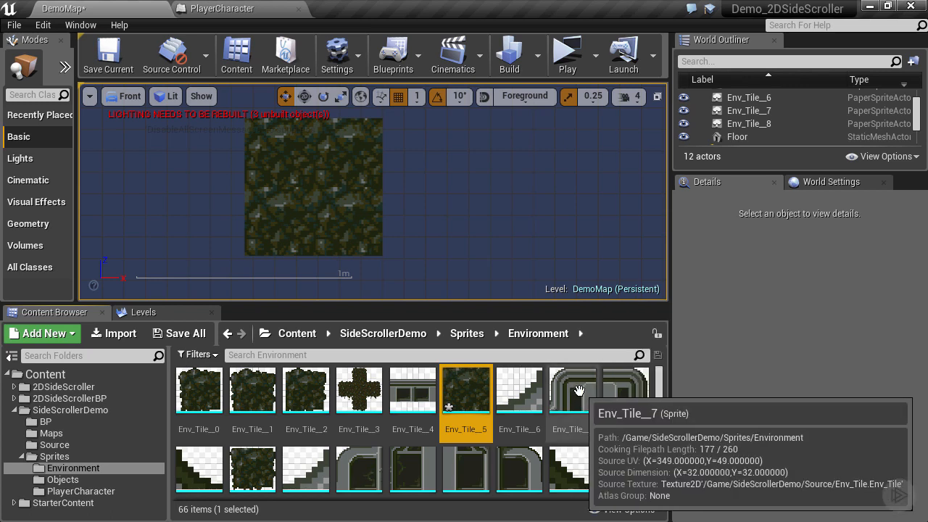
Open the Env_Tile__12 sprite's collision for editing and insert one vertex each on its upper and left edges
{"action": "double_click", "coordinate": [349, 473]}
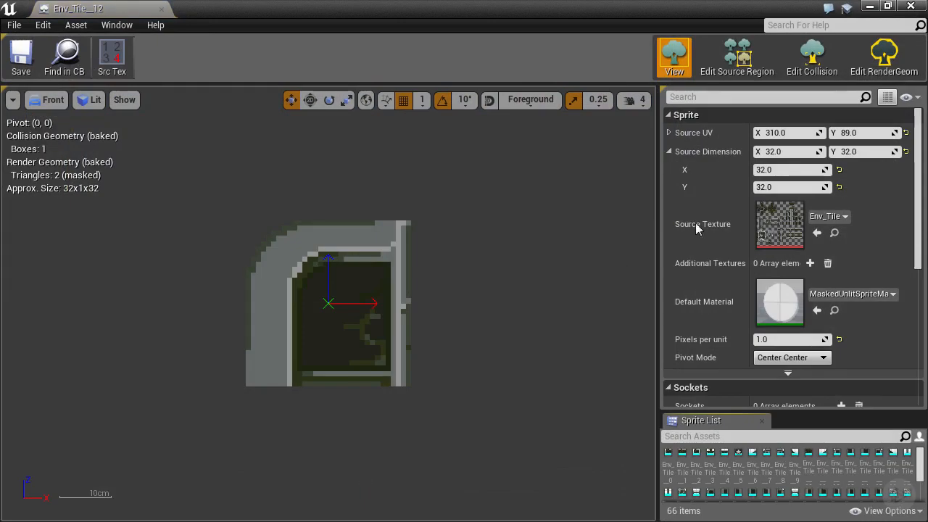
{"action": "left_click", "coordinate": [812, 54]}
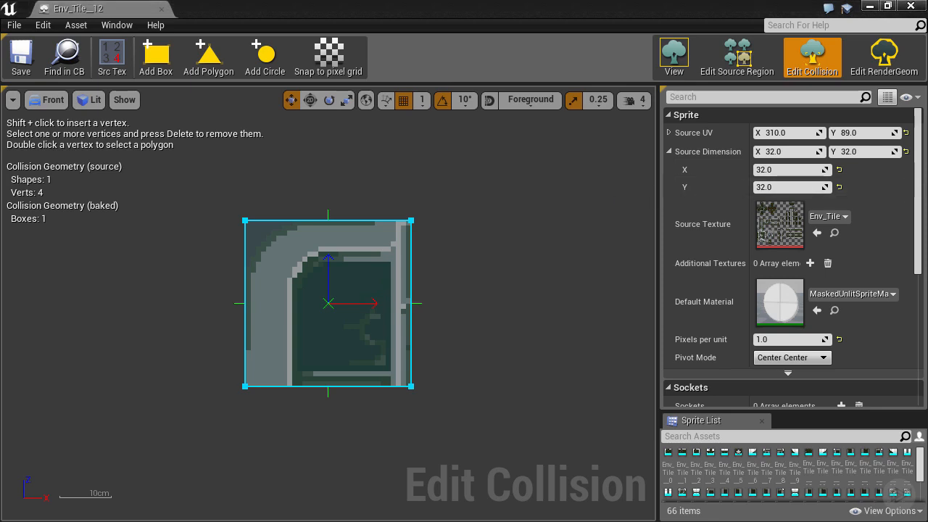
{"action": "left_click", "coordinate": [298, 221], "text": "shift"}
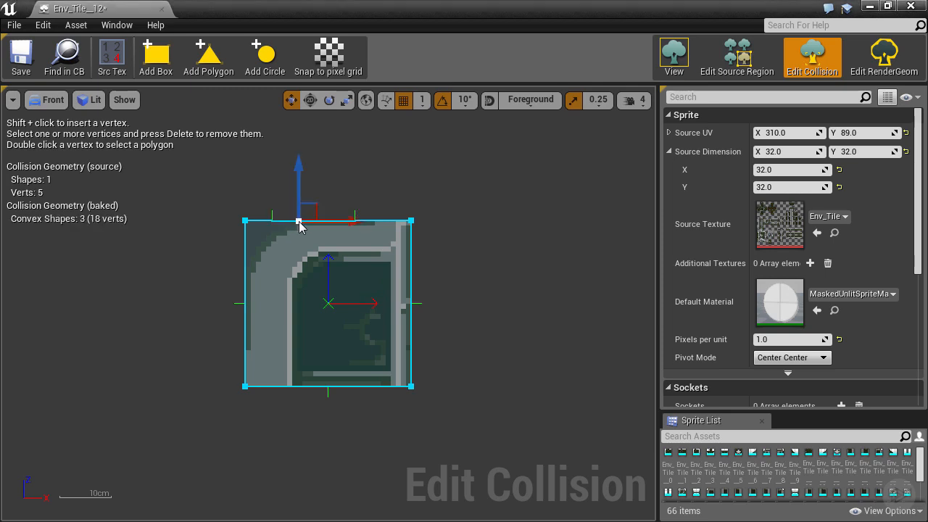
{"action": "left_click", "coordinate": [245, 275], "text": "shift"}
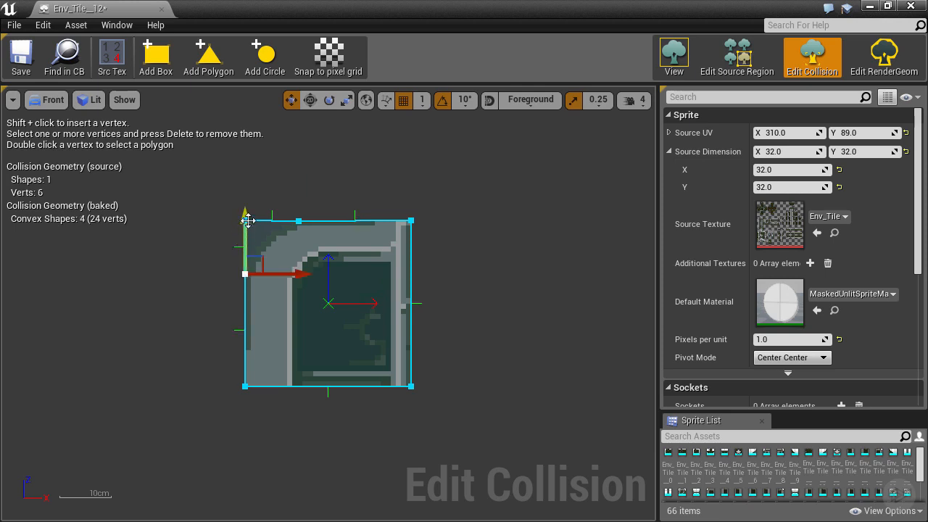
Move the collision's upper-left corner and its two neighbouring vertices to follow the tile's rounded corner, and save the sprite
{"action": "left_click_drag", "start_coordinate": [248, 221], "coordinate": [259, 231]}
{"action": "left_click", "coordinate": [249, 222]}
{"action": "left_click_drag", "start_coordinate": [262, 207], "coordinate": [284, 230]}
{"action": "left_click", "coordinate": [299, 221]}
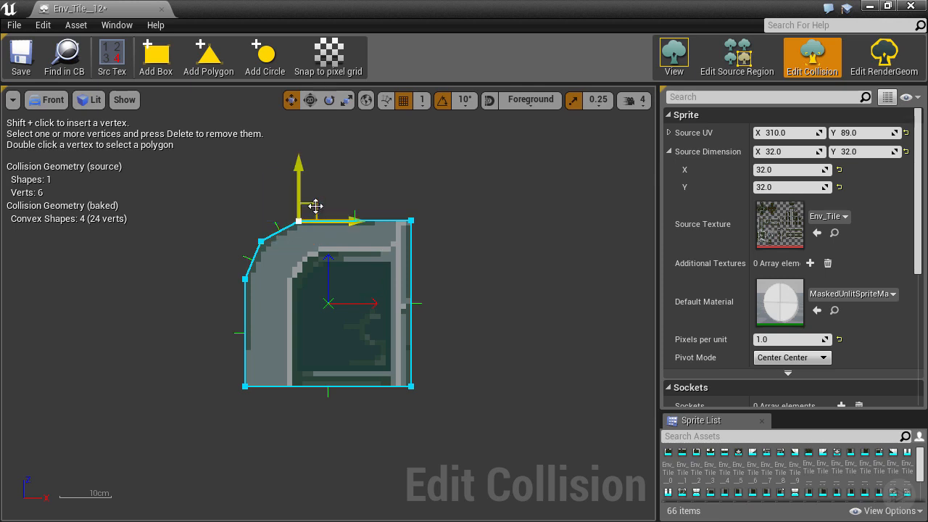
{"action": "left_click_drag", "start_coordinate": [348, 216], "coordinate": [357, 220]}
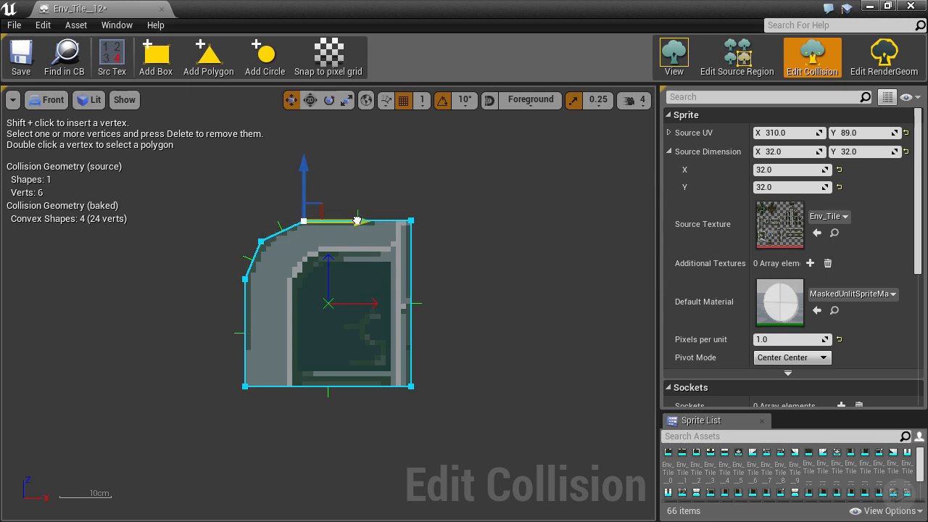
{"action": "left_click", "coordinate": [245, 278]}
{"action": "left_click_drag", "start_coordinate": [248, 231], "coordinate": [248, 241]}
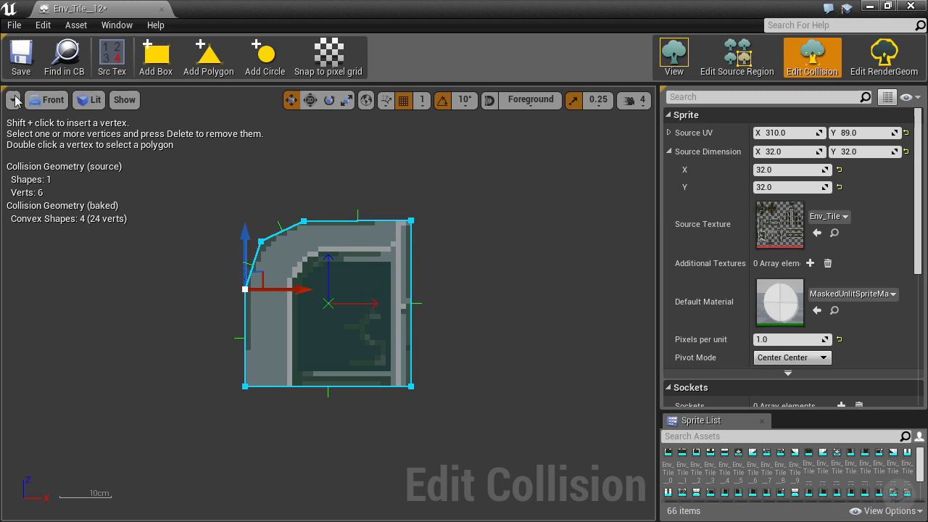
{"action": "left_click", "coordinate": [21, 56]}
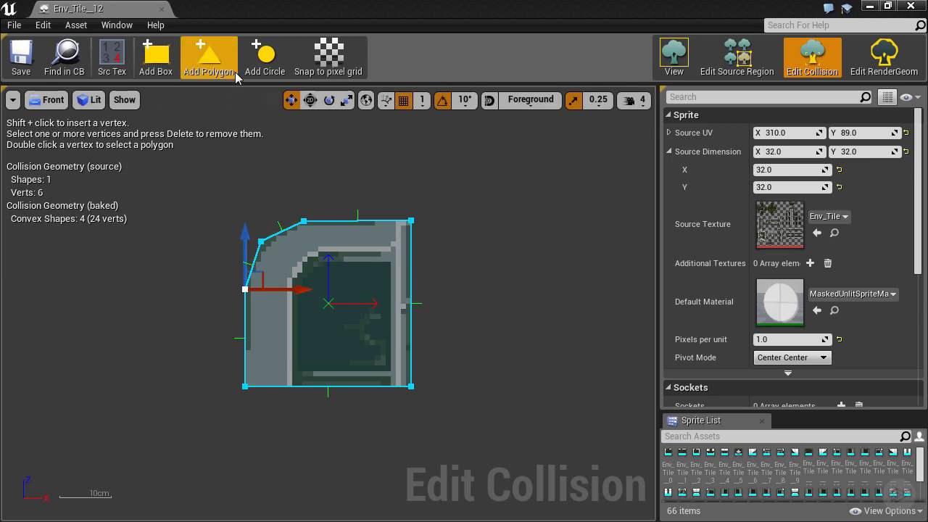
Add a circle collision shape to Env_Tile__12 and save the sprite
{"action": "left_click", "coordinate": [259, 65]}
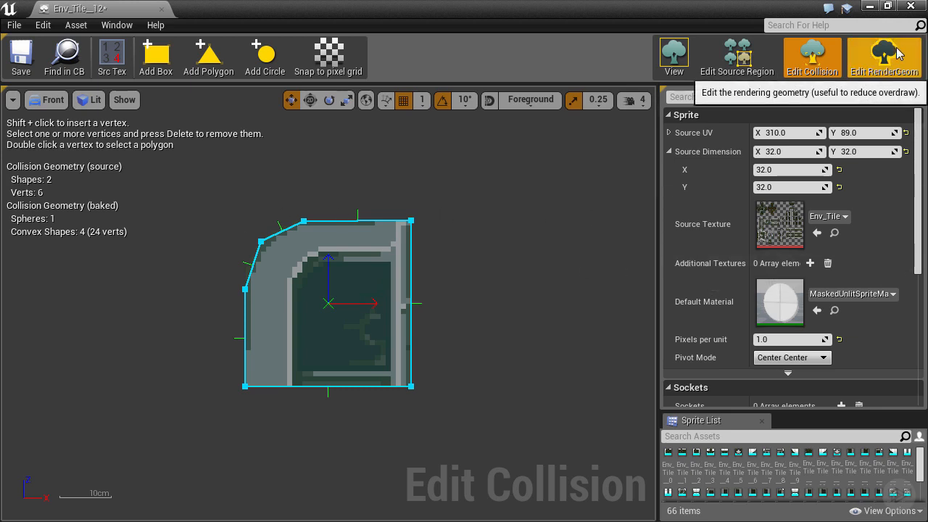
{"action": "left_click", "coordinate": [21, 54]}
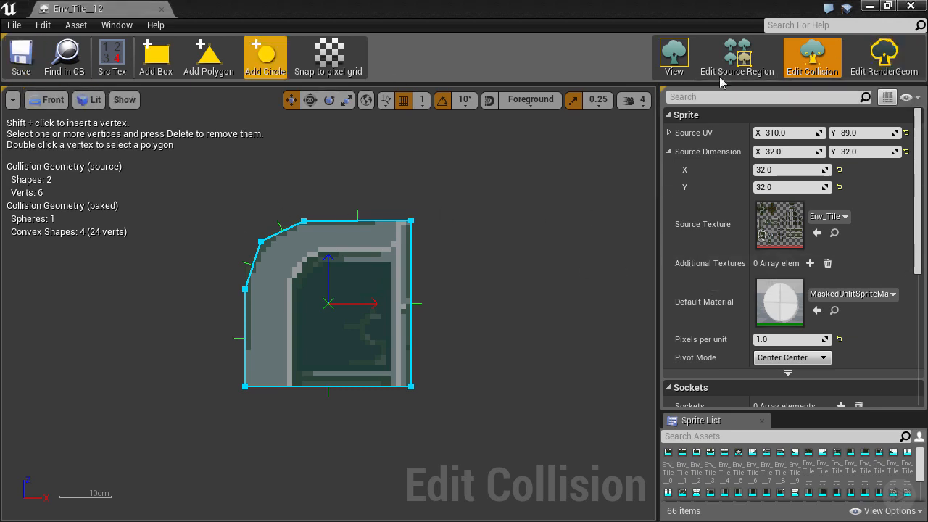
Edit the sprite's render geometry and move its right edge slightly inward
{"action": "left_click", "coordinate": [905, 69]}
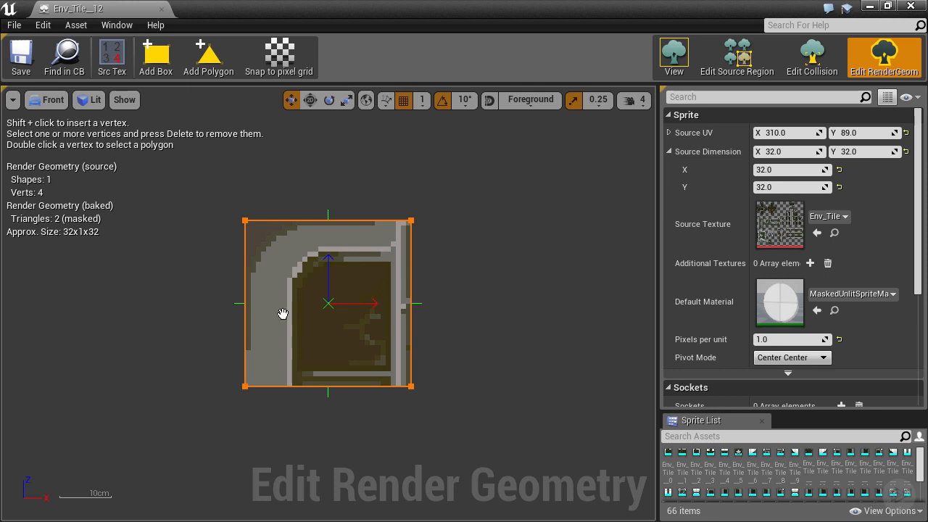
{"action": "left_click_drag", "start_coordinate": [392, 187], "coordinate": [472, 468]}
{"action": "mouse_move", "coordinate": [453, 304]}
{"action": "left_mouse_down"}
{"action": "mouse_move", "coordinate": [649, 307]}
{"action": "mouse_move", "coordinate": [443, 308]}
{"action": "mouse_move", "coordinate": [477, 314]}
{"action": "mouse_move", "coordinate": [454, 315]}
{"action": "left_mouse_up"}
Extend the render geometry's left edge outward and its bottom edge downward to a size of about 56 by 53
{"action": "left_click_drag", "start_coordinate": [202, 182], "coordinate": [318, 426]}
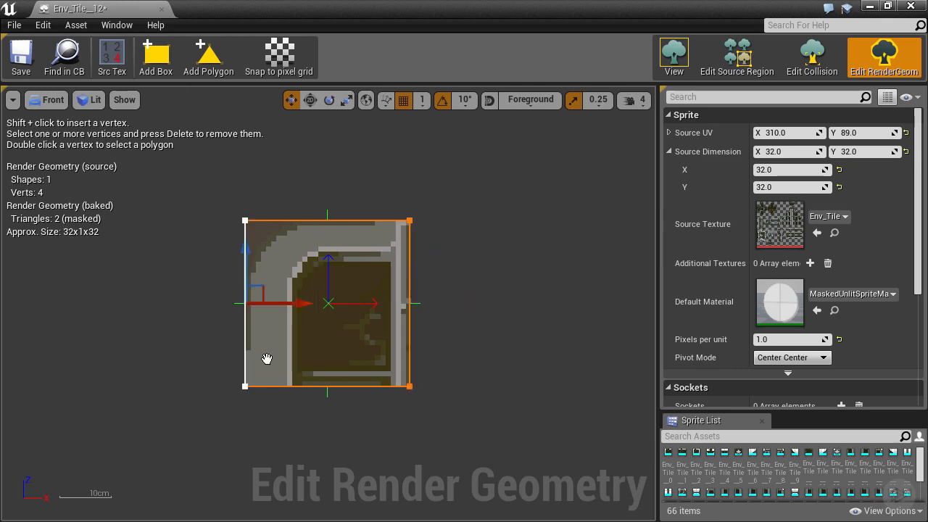
{"action": "left_click_drag", "start_coordinate": [281, 305], "coordinate": [150, 313]}
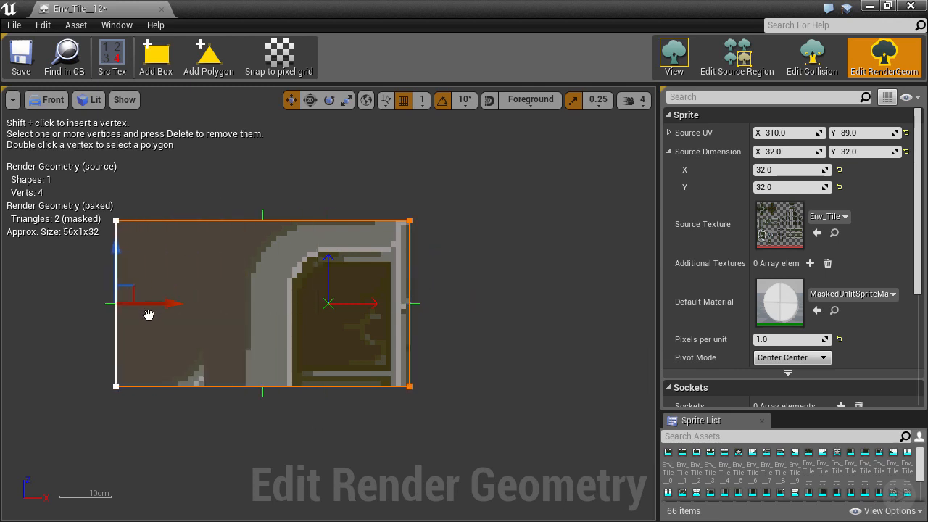
{"action": "left_click_drag", "start_coordinate": [61, 355], "coordinate": [416, 402]}
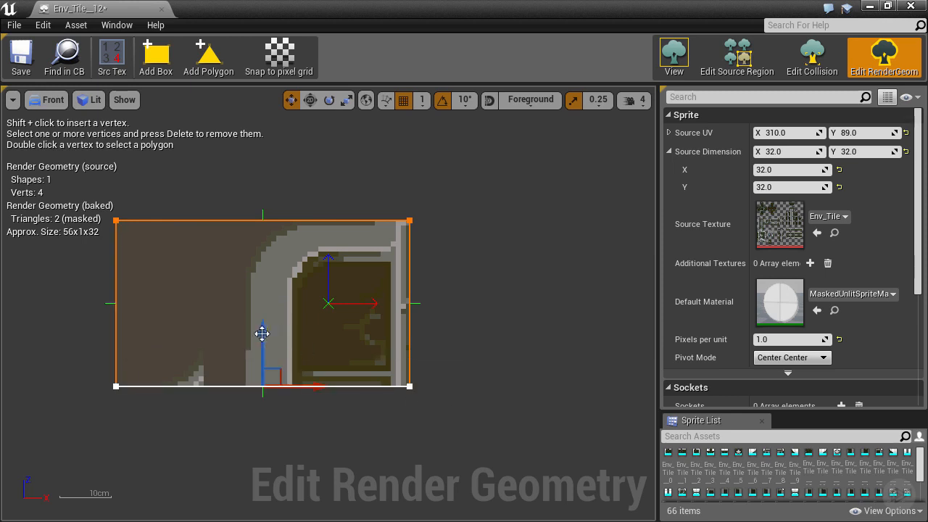
{"action": "left_click_drag", "start_coordinate": [267, 335], "coordinate": [268, 448]}
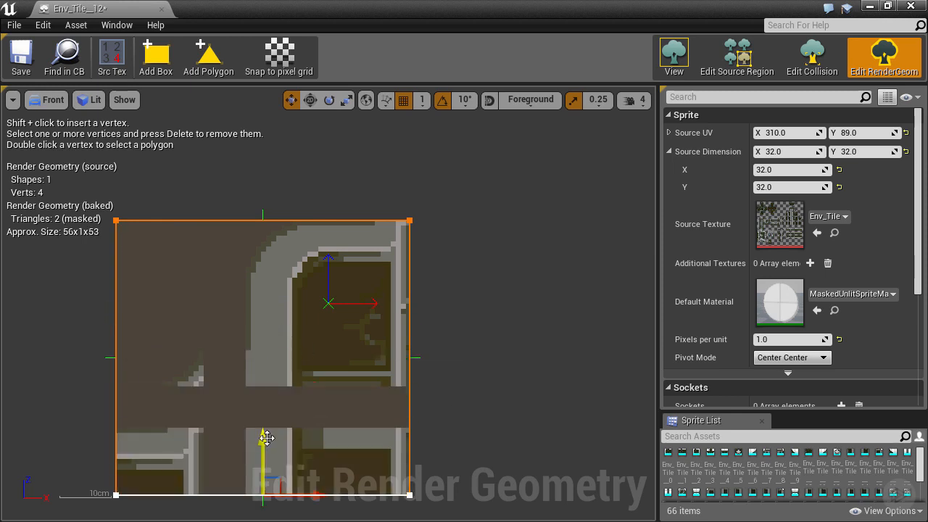
Undo the last two render geometry edge moves and save the sprite
{"action": "key", "text": "ctrl+z"}
{"action": "key", "text": "ctrl+z"}
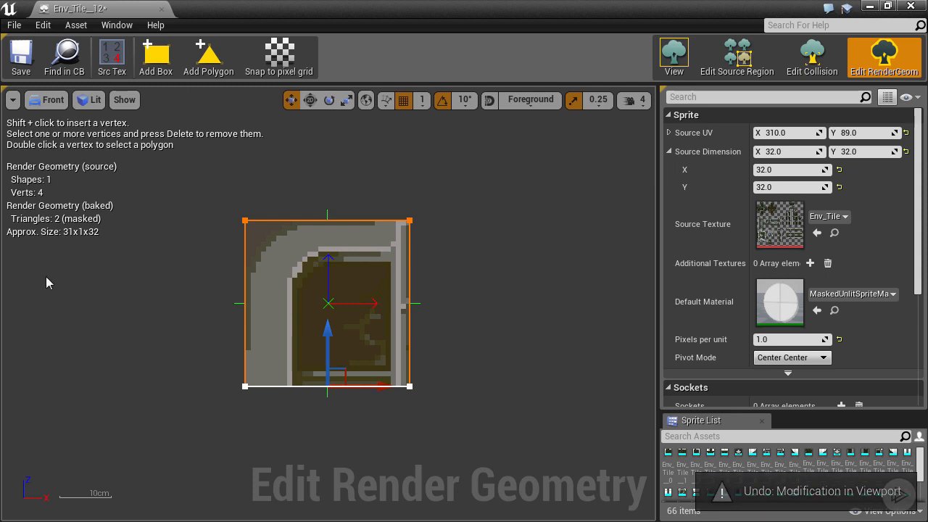
{"action": "key", "text": "ctrl+s"}
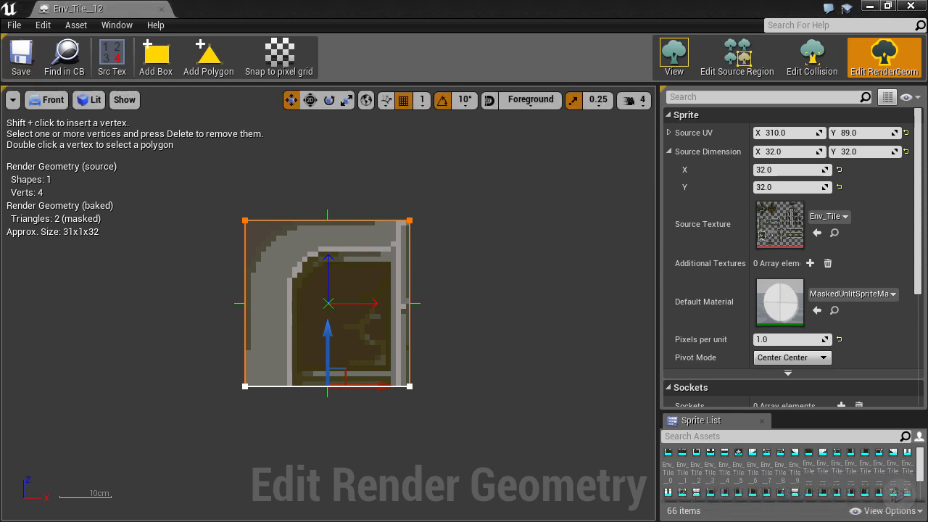